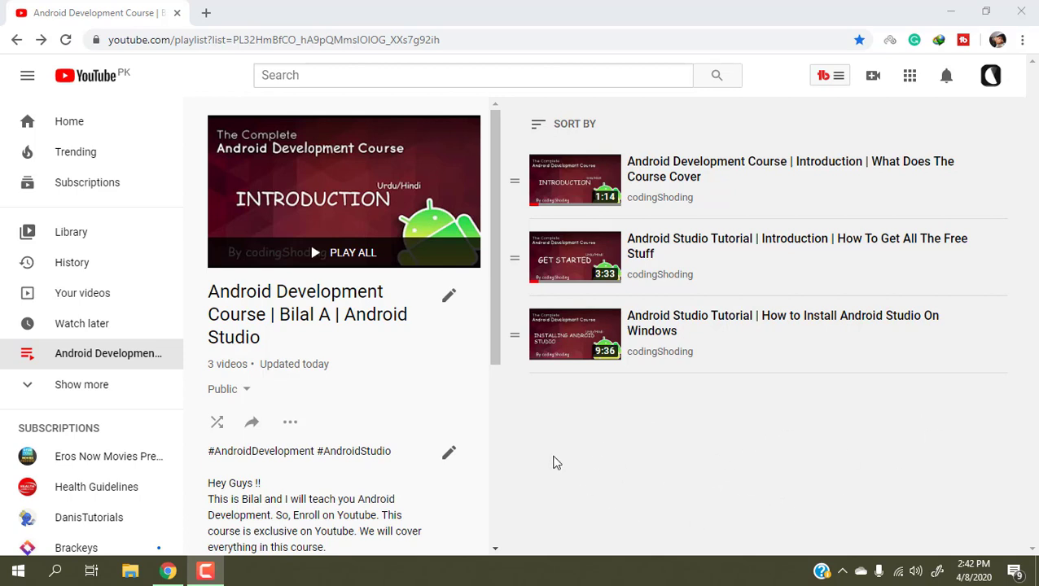
Minimize the browser and launch Android Studio from its desktop shortcut
click(950, 11)
drag(995, 160, 425, 296)
drag(356, 241, 520, 337)
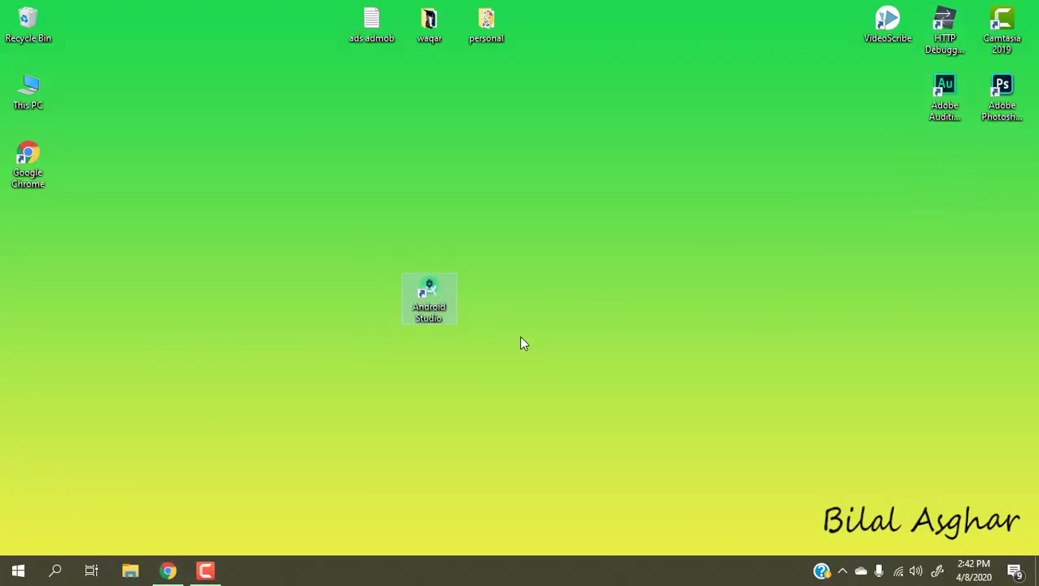
drag(434, 299, 510, 269)
double_click(485, 289)
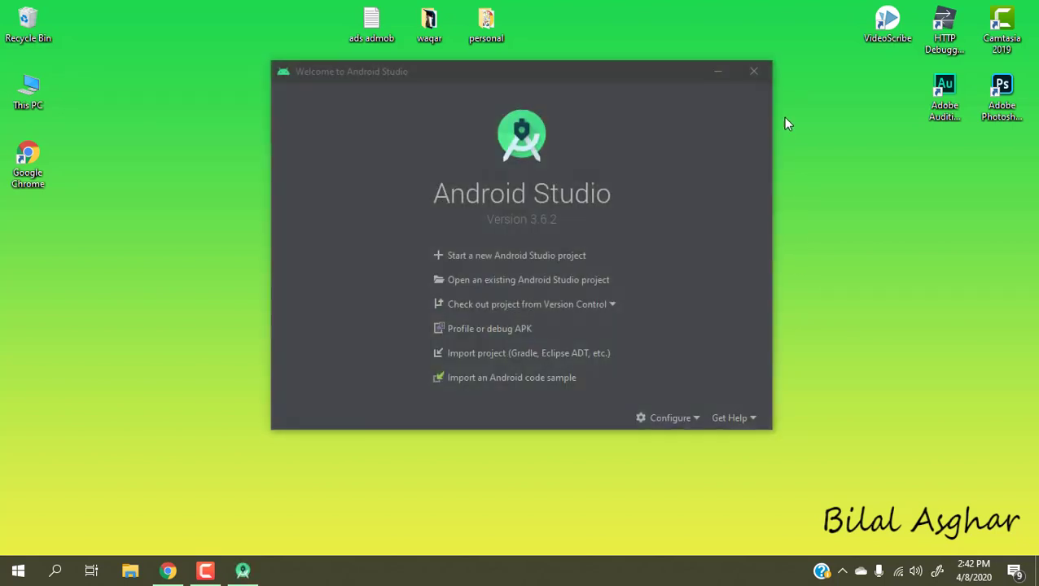
drag(554, 78, 540, 122)
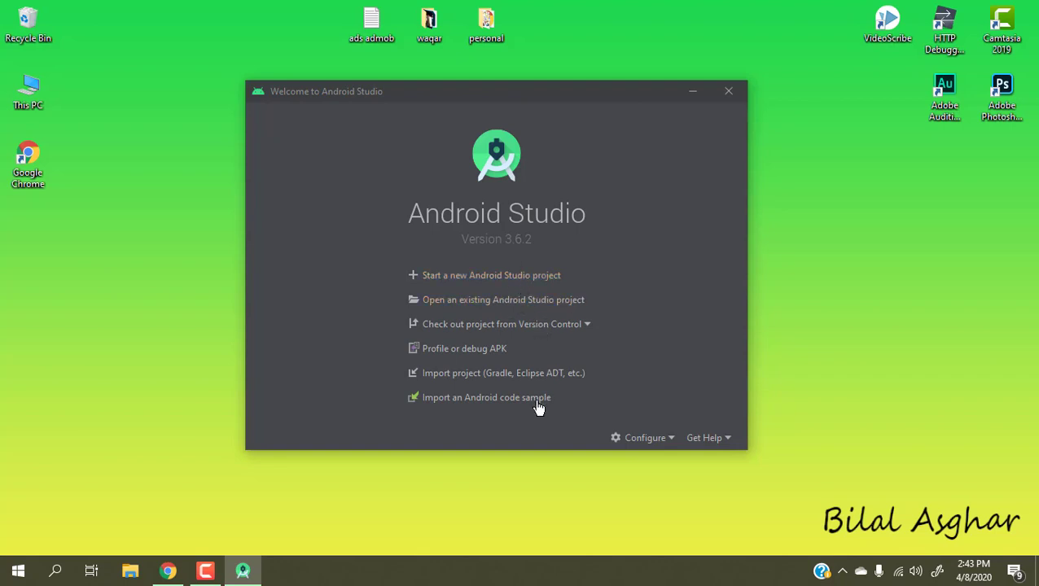
click(659, 440)
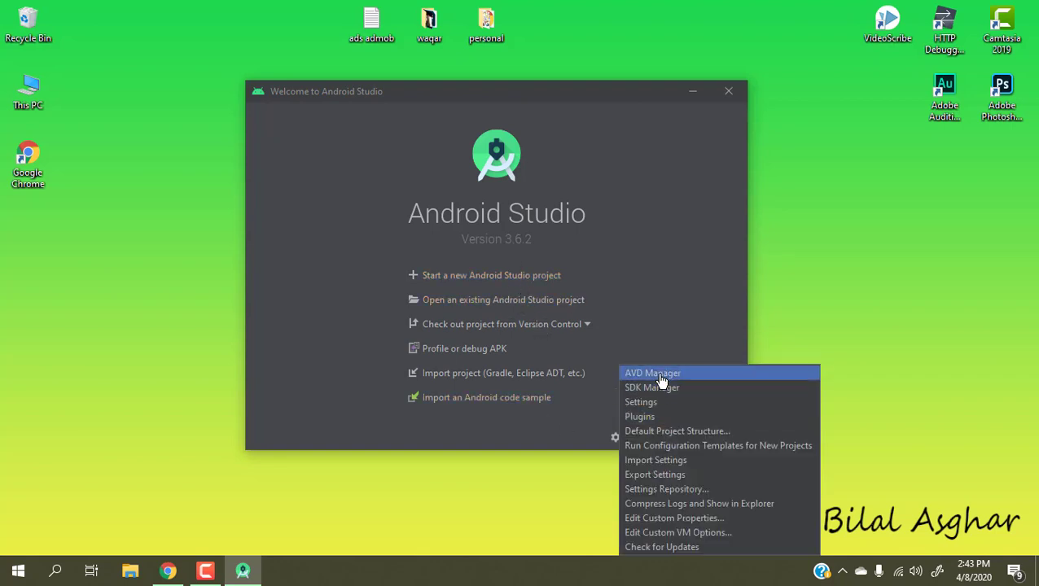
click(585, 442)
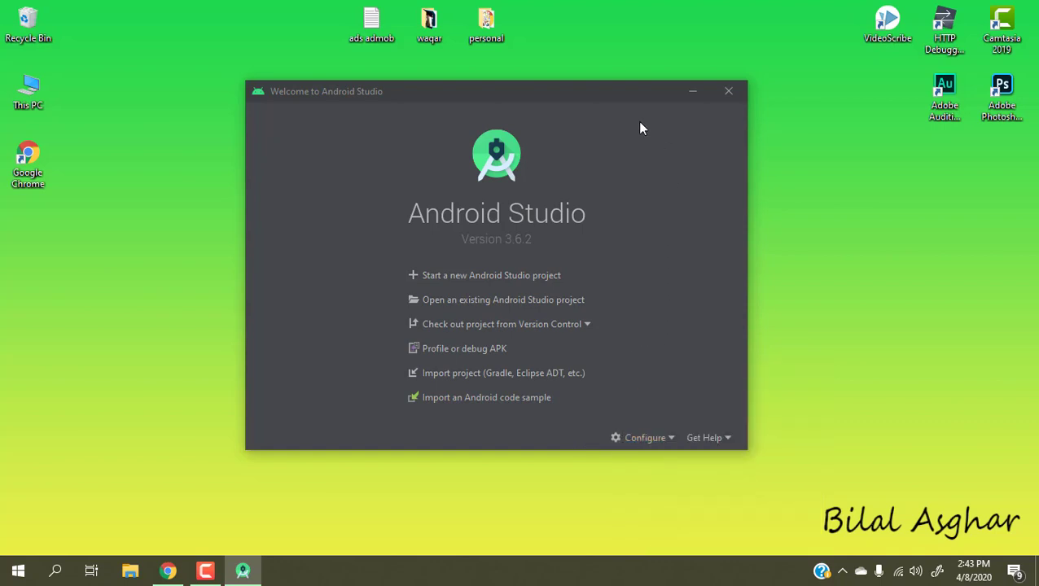
Start a new project, look through the phone and tablet templates, and continue with the Empty Activity template
click(499, 282)
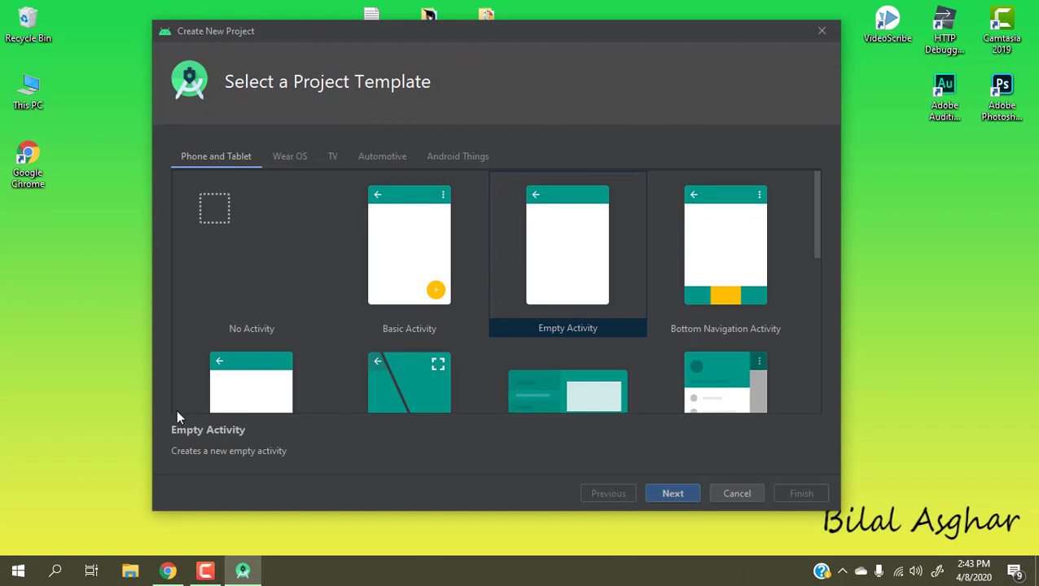
click(419, 294)
scroll(578, 300, down, 1)
scroll(586, 297, down, 5)
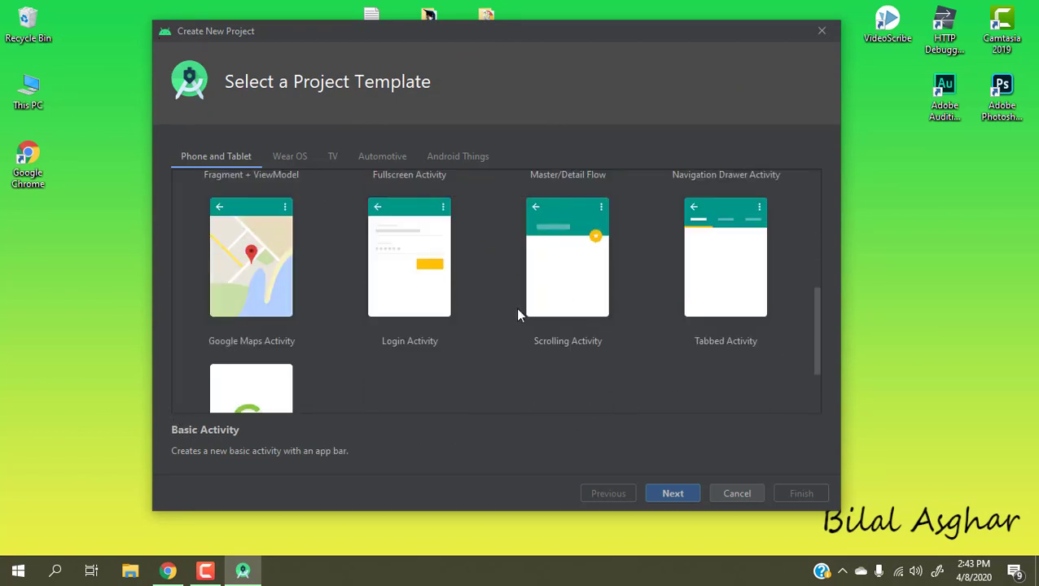
click(241, 306)
scroll(393, 312, down, 2)
click(224, 336)
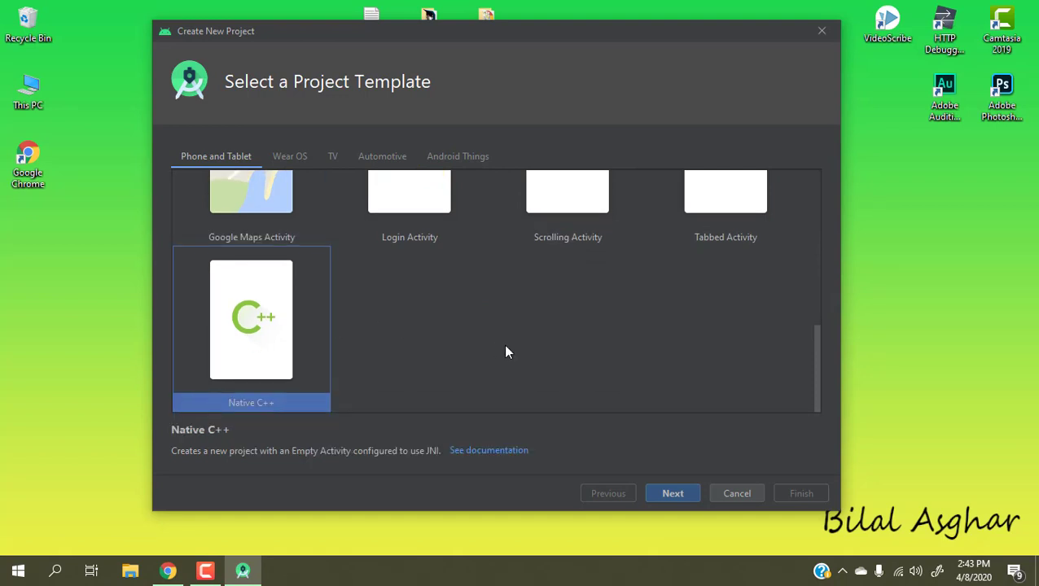
scroll(553, 346, up, 5)
scroll(603, 335, up, 4)
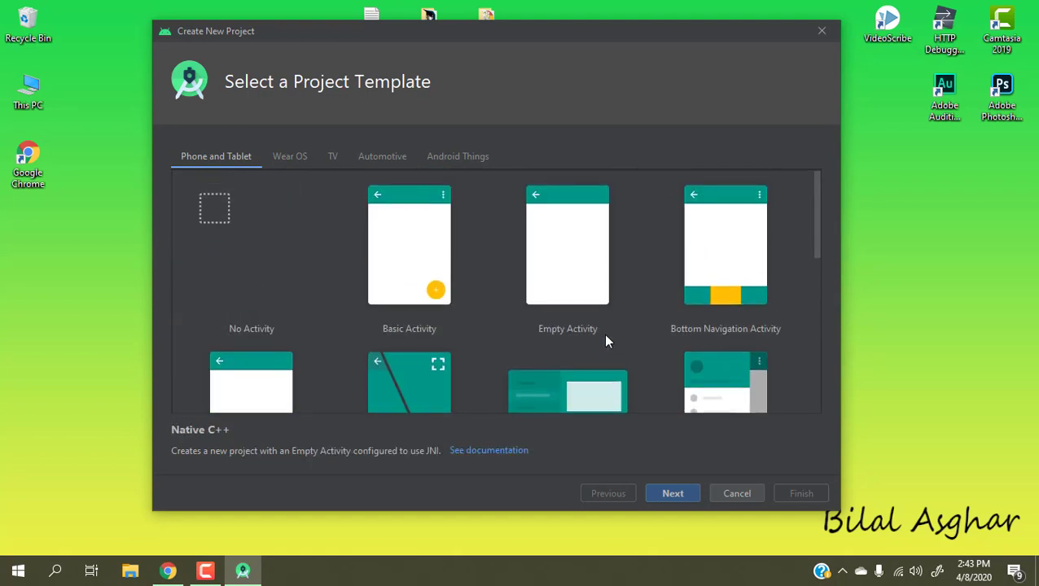
click(592, 272)
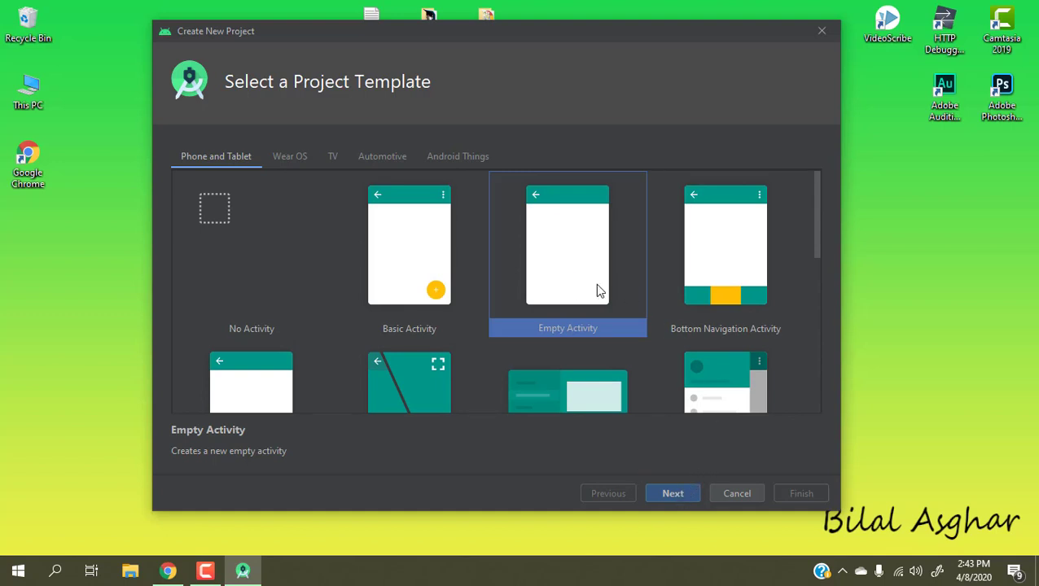
click(671, 494)
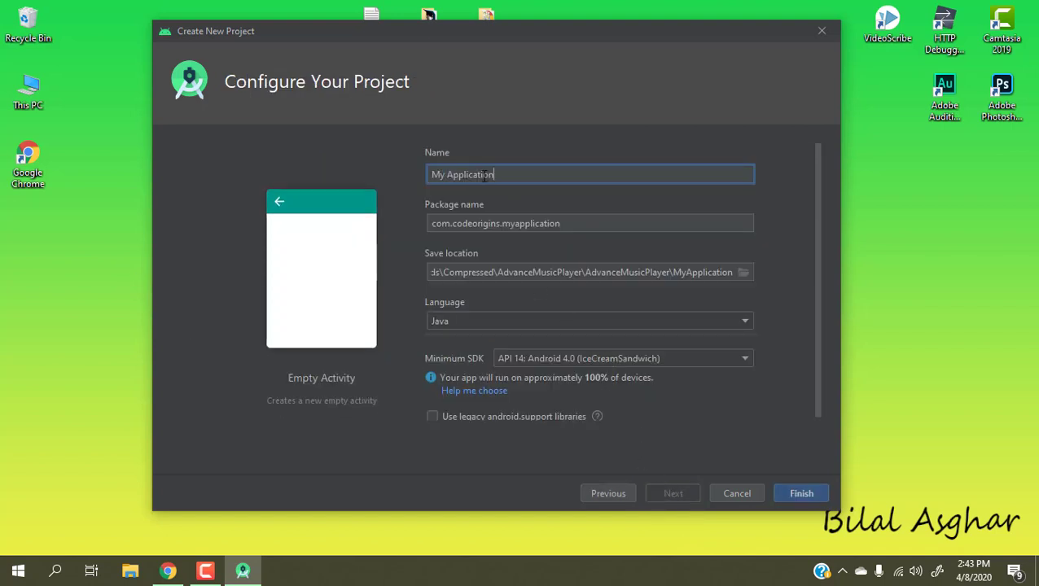
Name the new project "Example App"
triple_click(511, 175)
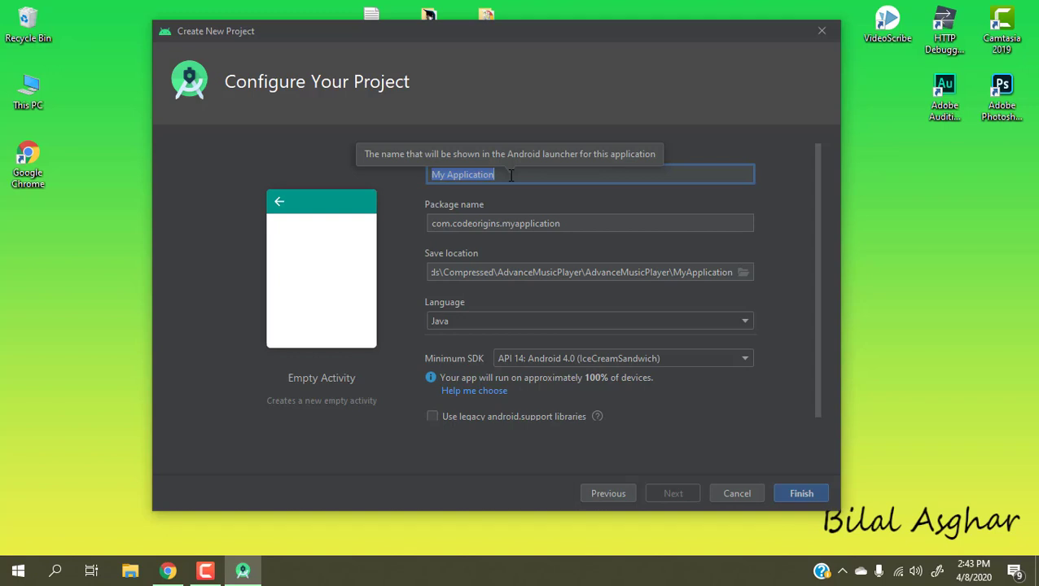
text(Examole)
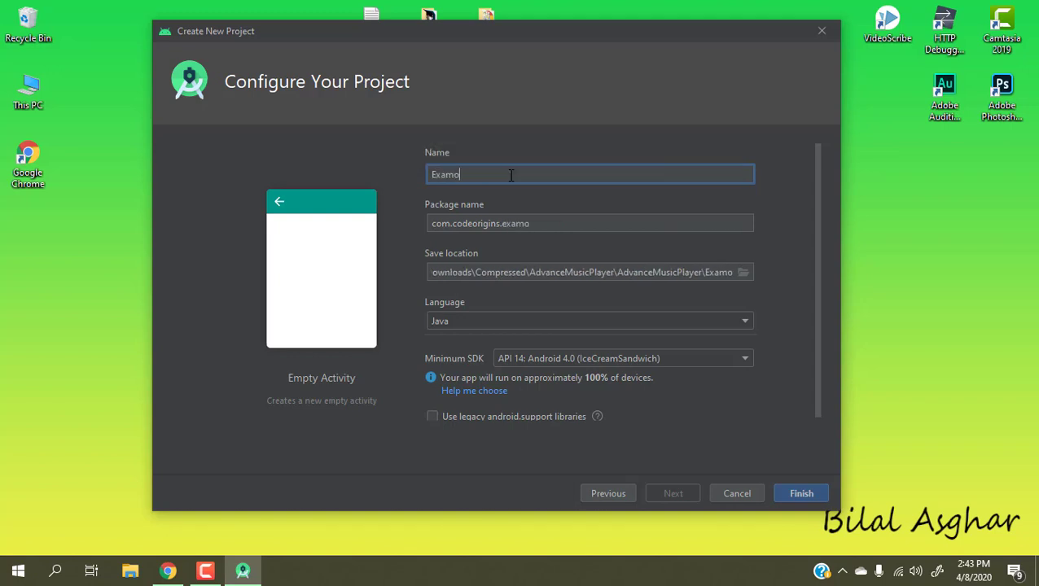
key(BackSpace)
key(BackSpace)
key(BackSpace)
text(ple APP)
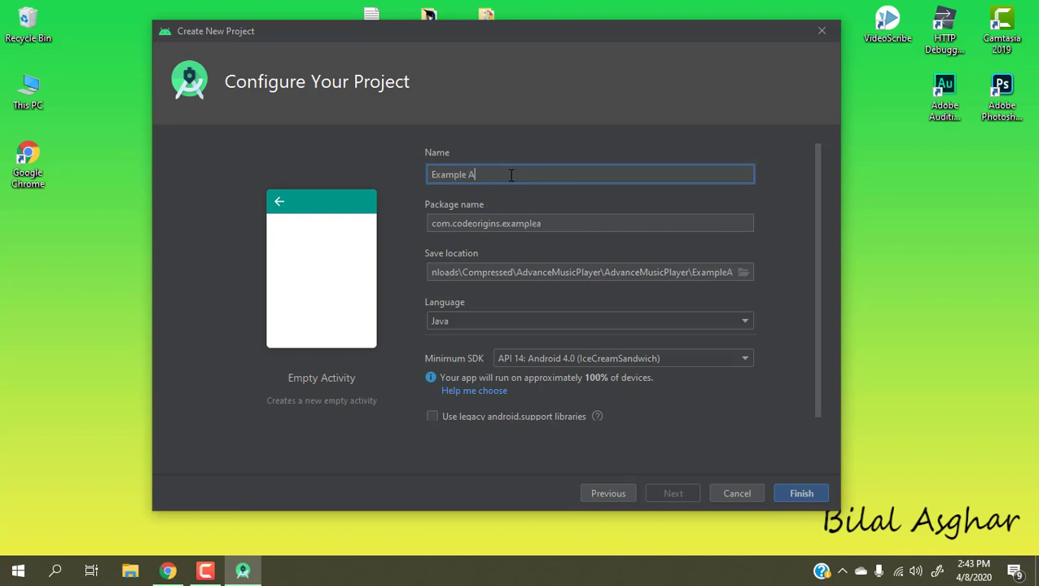
key(BackSpace)
key(BackSpace)
text(pp)
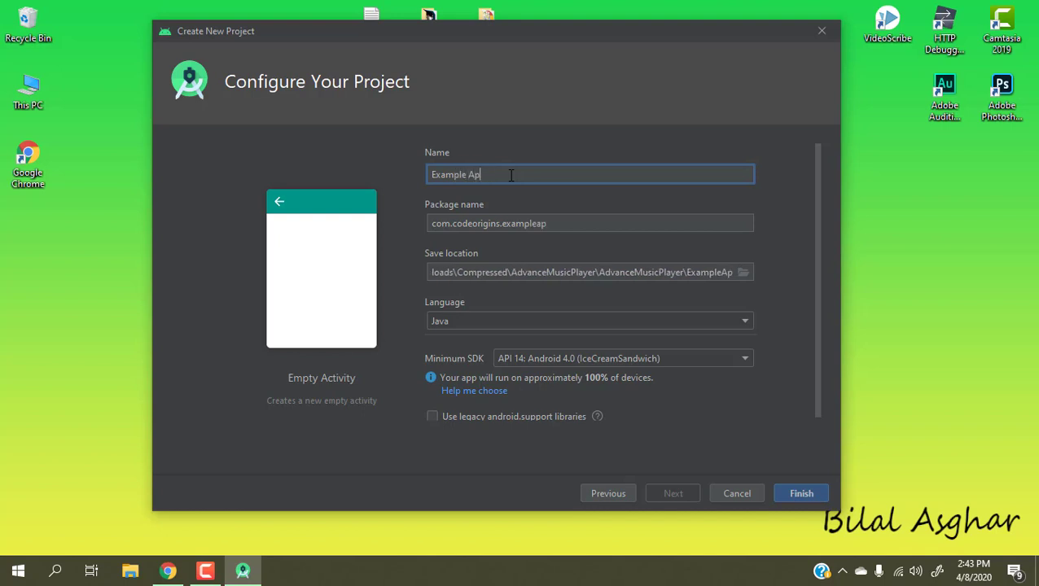
Replace the company part of the package name so that it reads com.example.exampleapp
click(435, 223)
drag(530, 223, 539, 223)
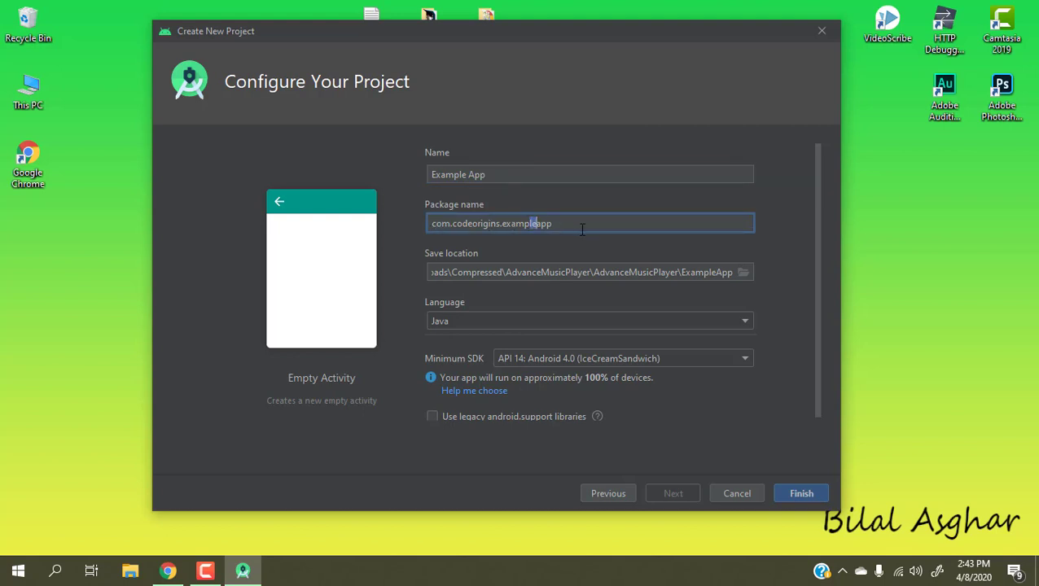
drag(431, 223, 567, 225)
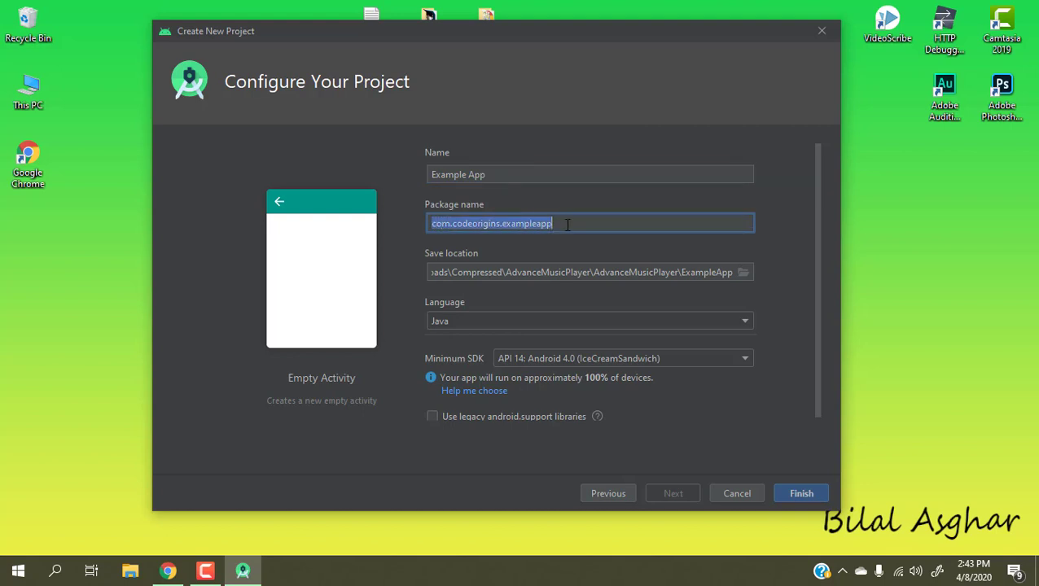
click(568, 224)
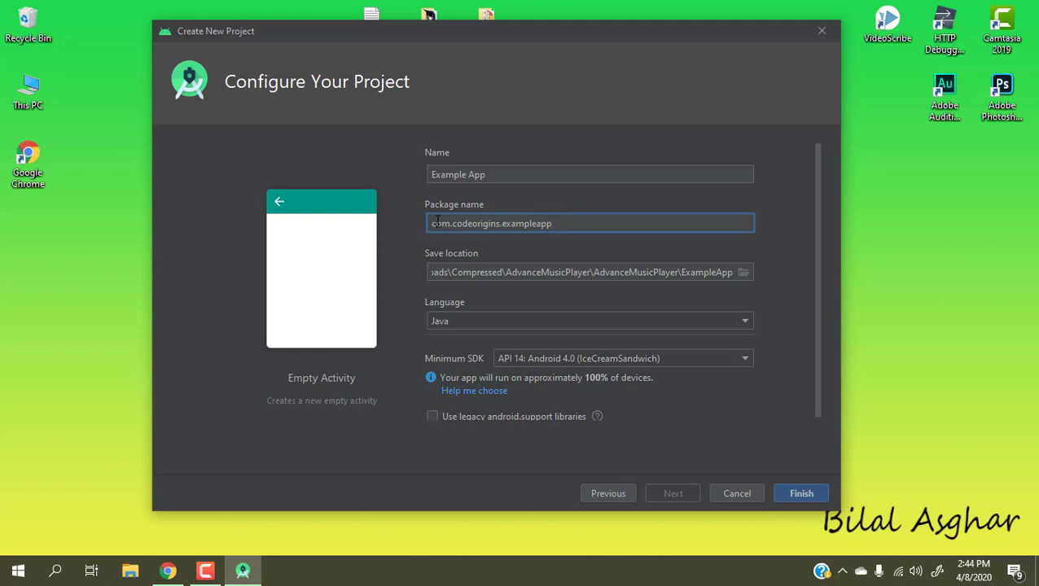
drag(520, 224, 559, 225)
click(559, 224)
drag(501, 225, 429, 225)
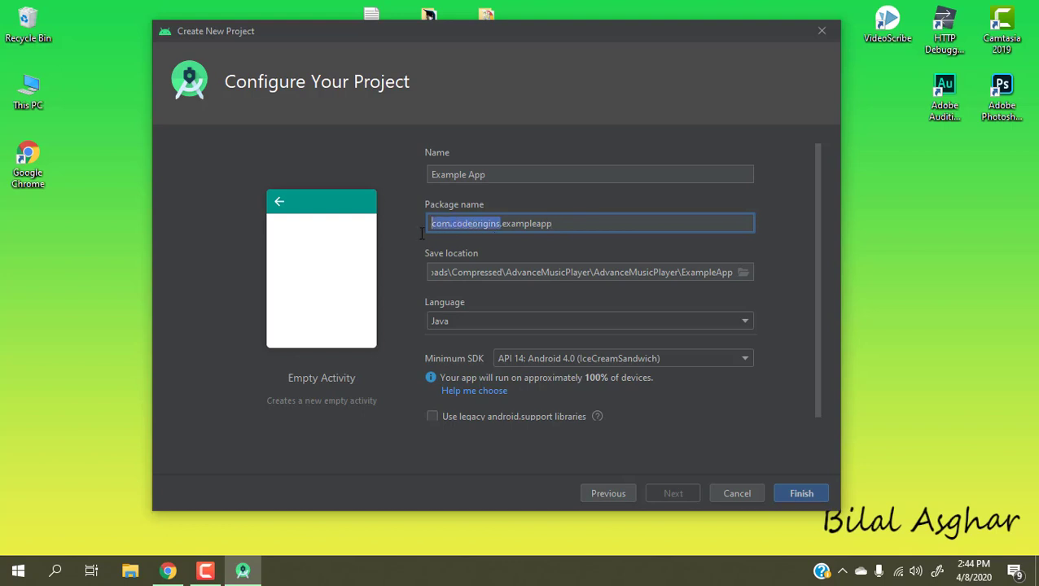
click(505, 225)
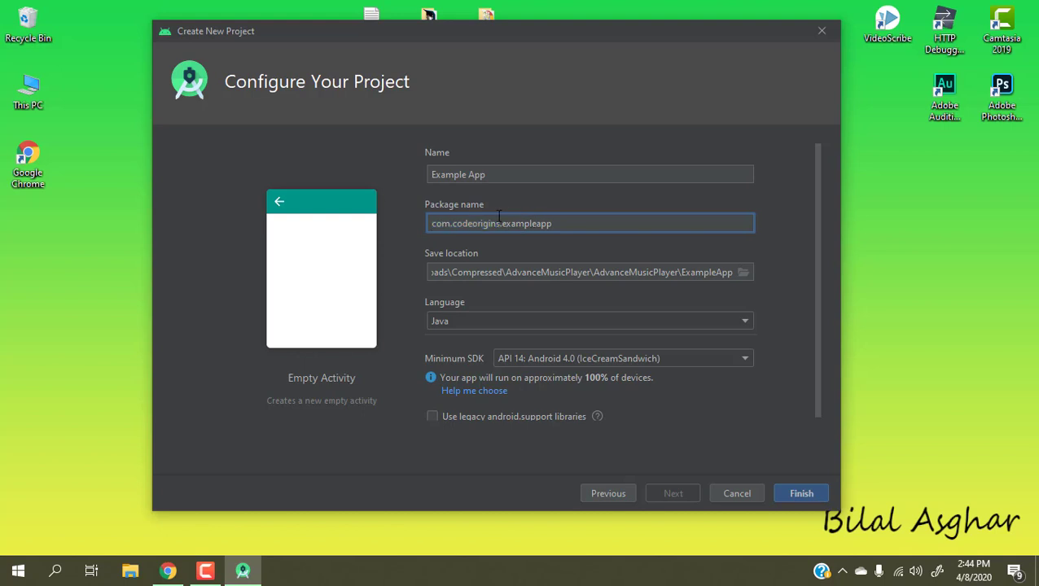
drag(453, 225, 502, 224)
text(example)
Set the project's save location to the folder D:\Android Studio\Projects
drag(462, 274, 762, 275)
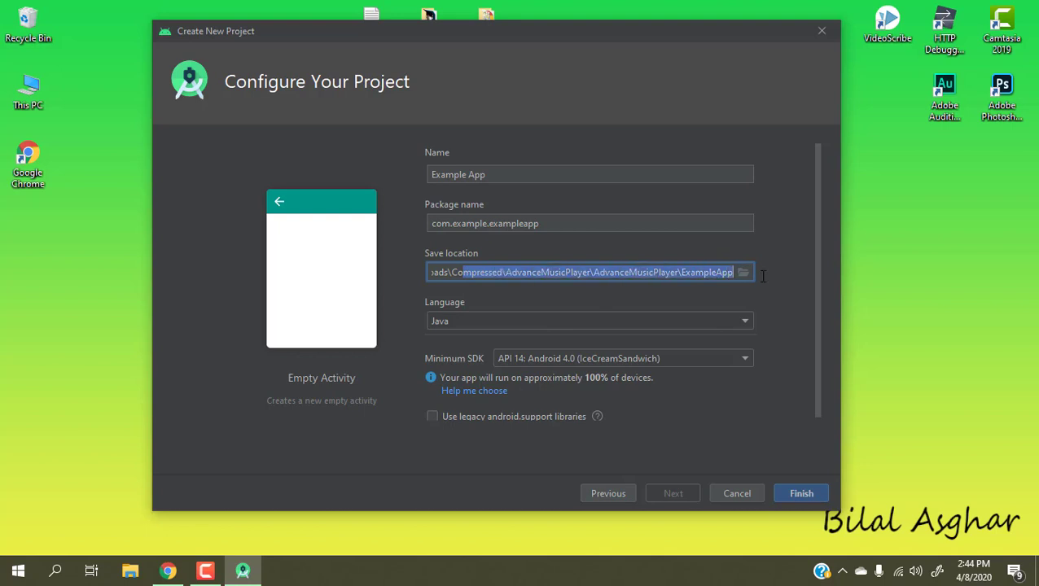
click(746, 282)
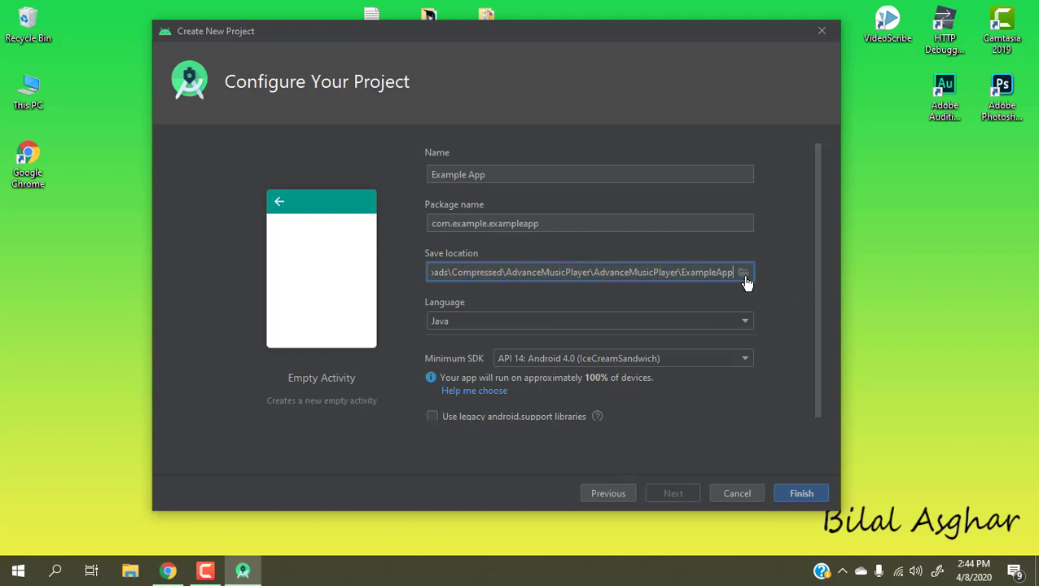
click(743, 273)
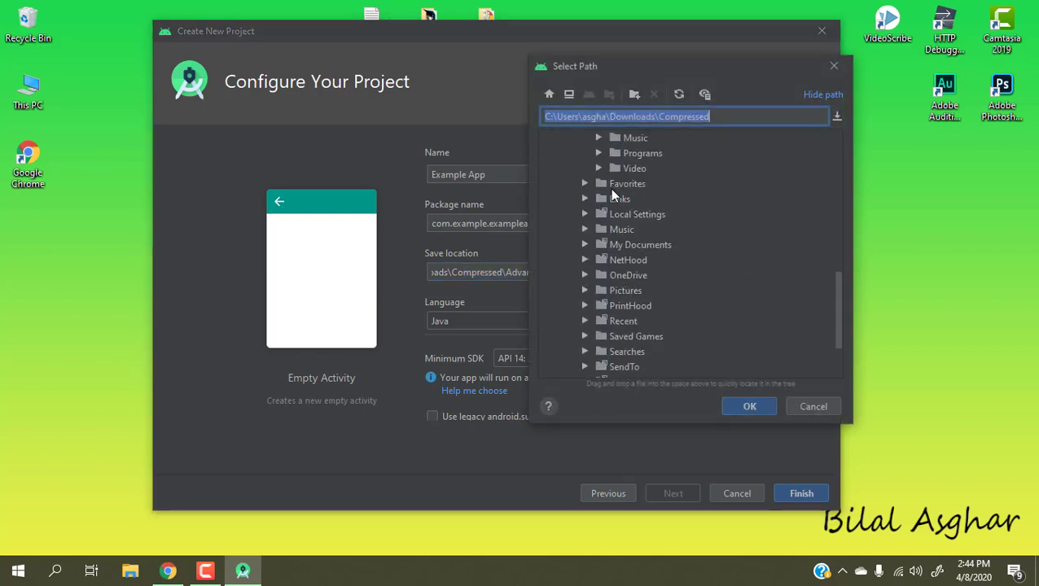
scroll(671, 324, down, 3)
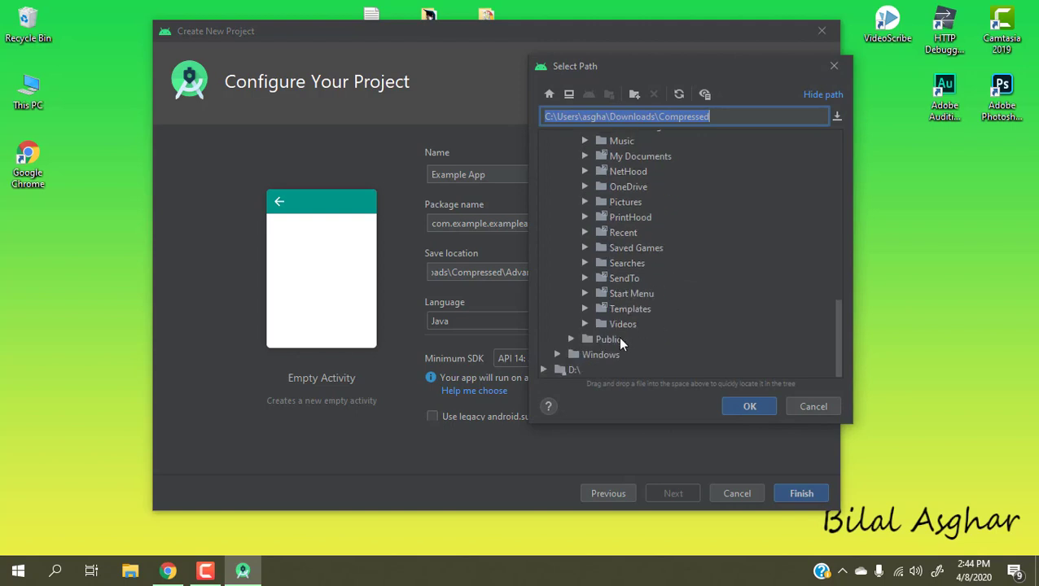
click(543, 370)
click(574, 356)
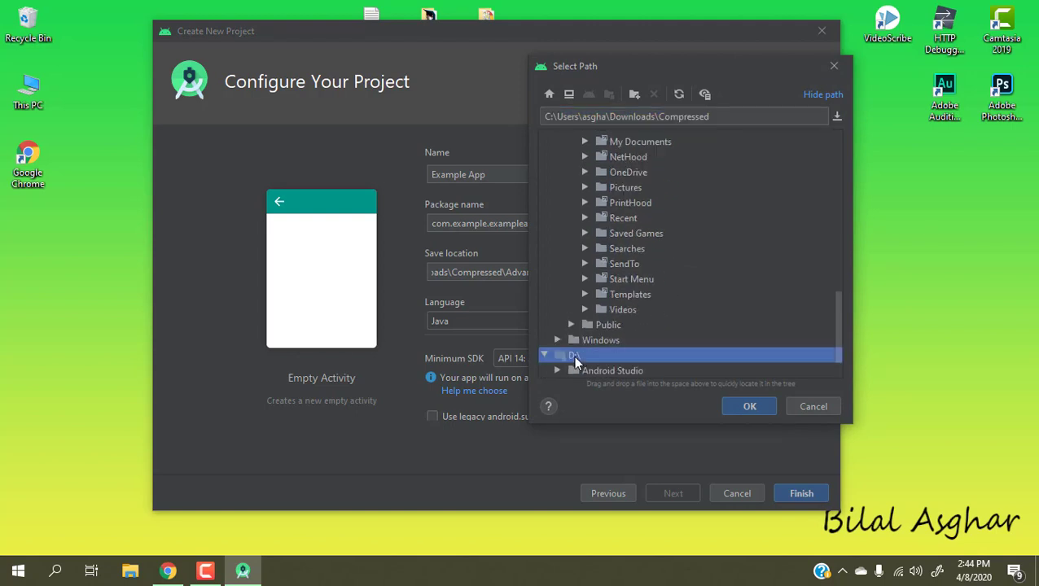
click(545, 326)
click(547, 325)
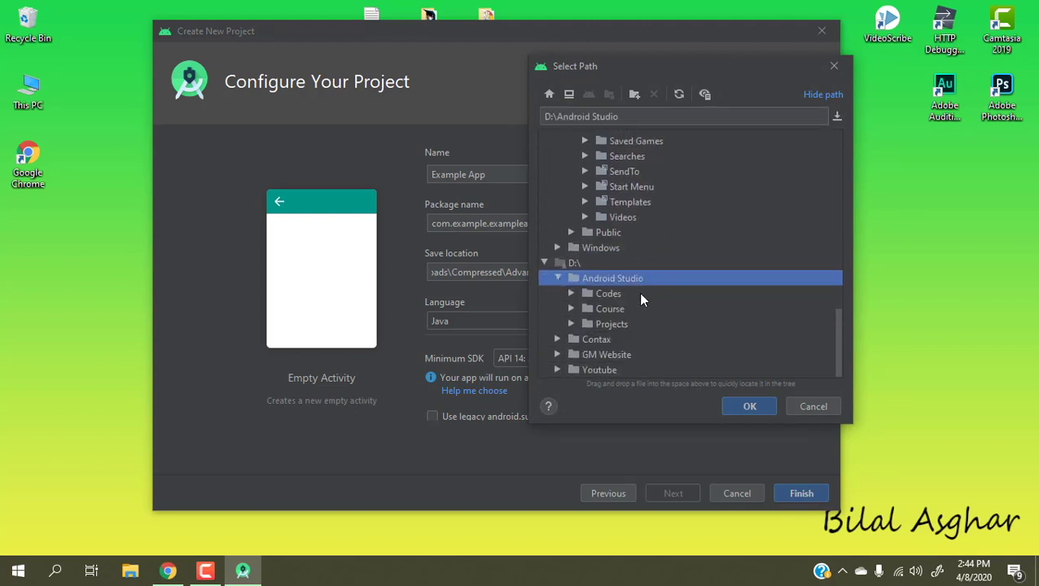
click(612, 325)
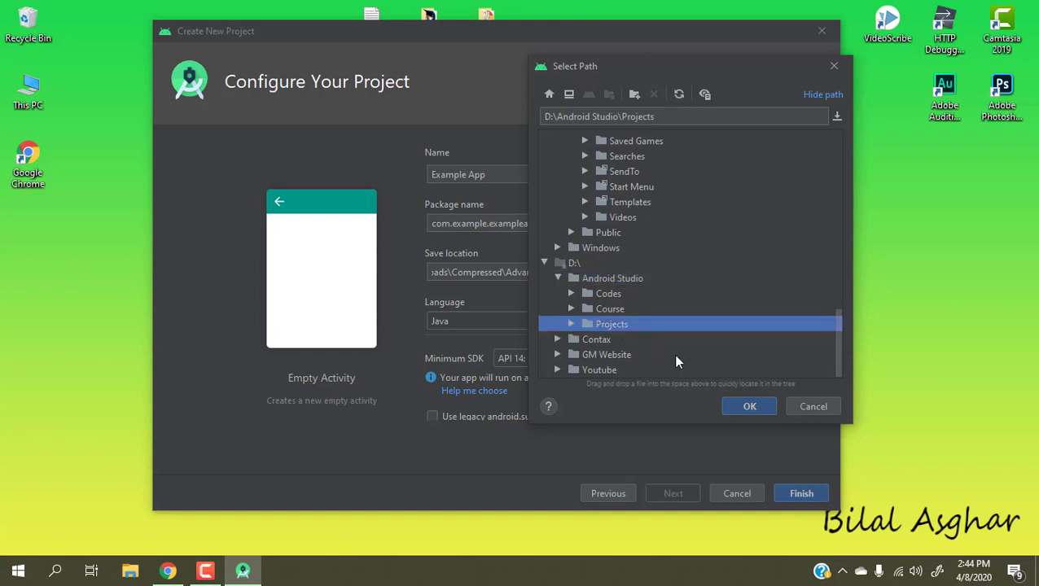
click(747, 407)
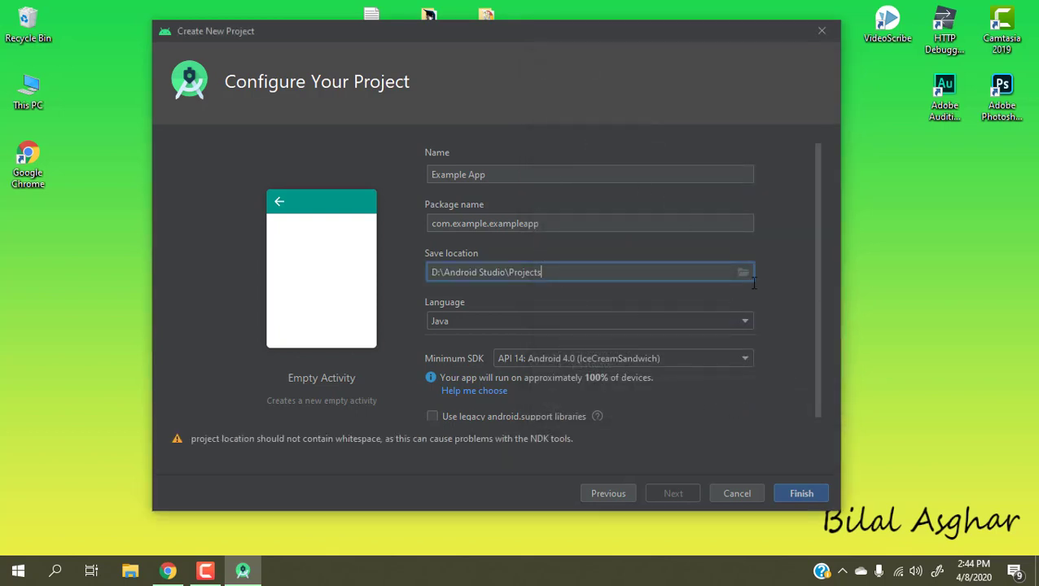
Choose Java as the project language and set the minimum SDK to API 30: Android R (R preview)
click(721, 319)
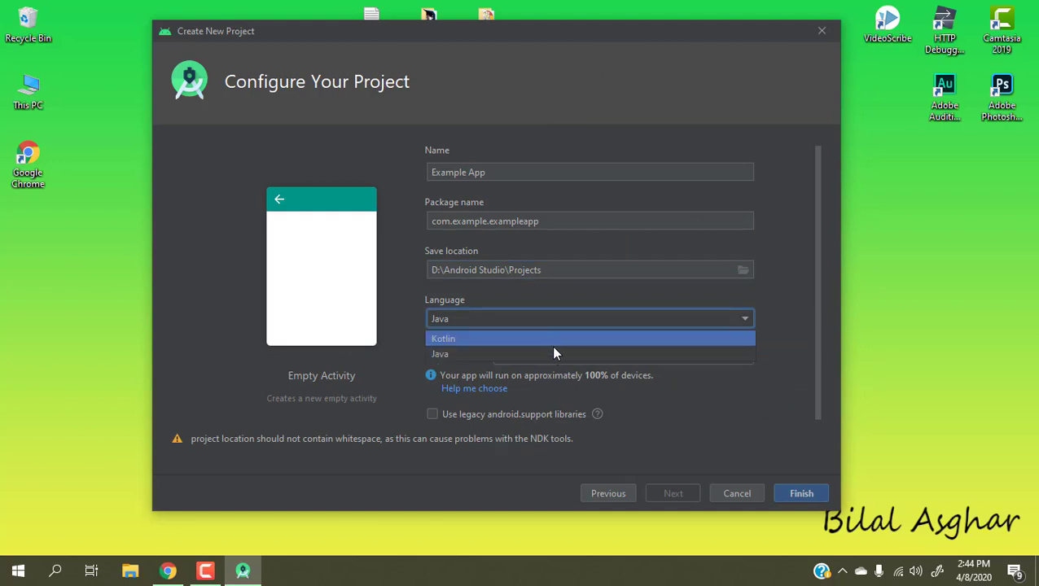
click(552, 355)
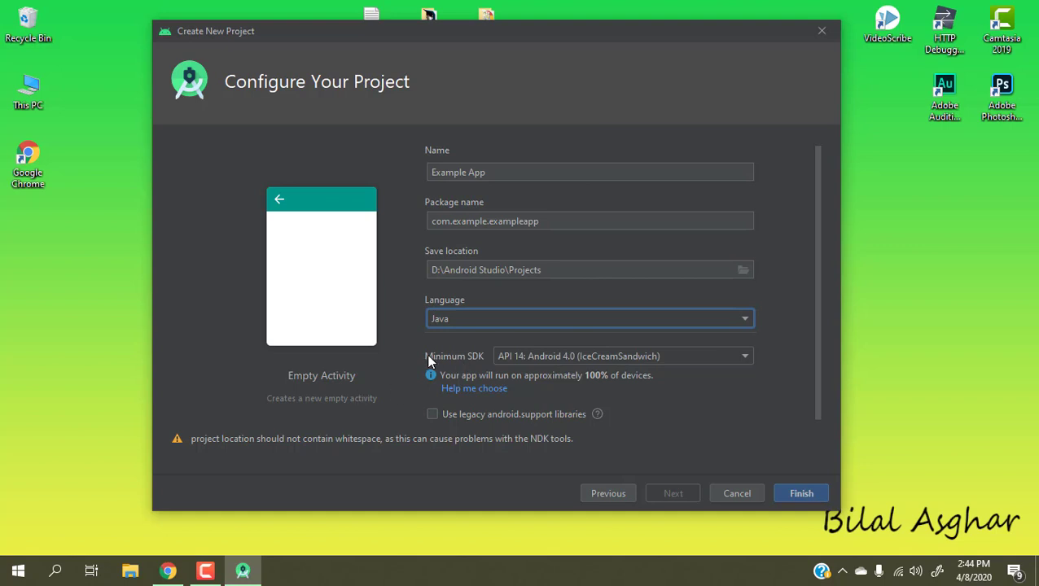
click(526, 355)
scroll(608, 433, down, 3)
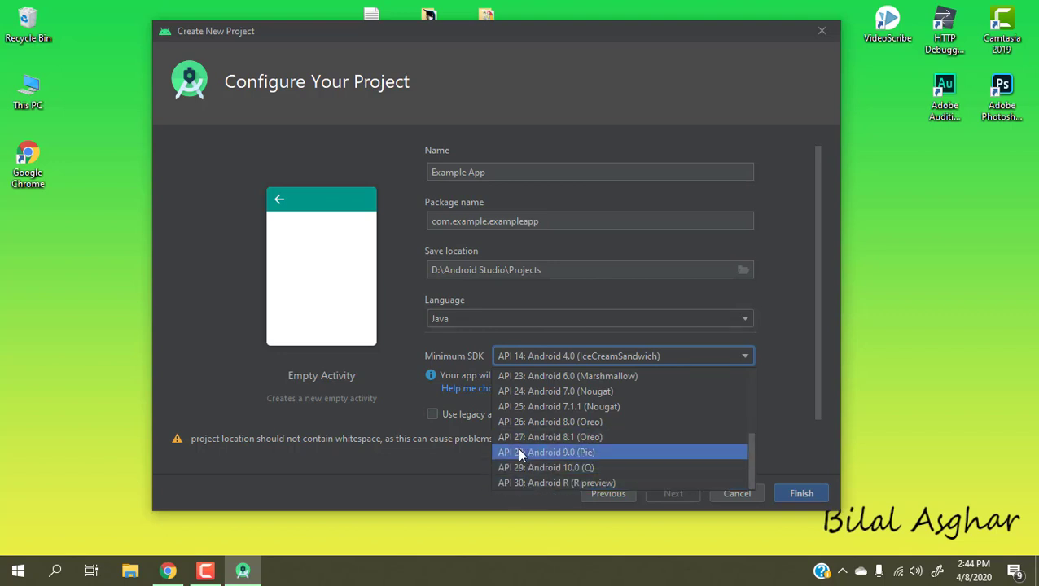
scroll(518, 450, up, 3)
scroll(517, 393, down, 3)
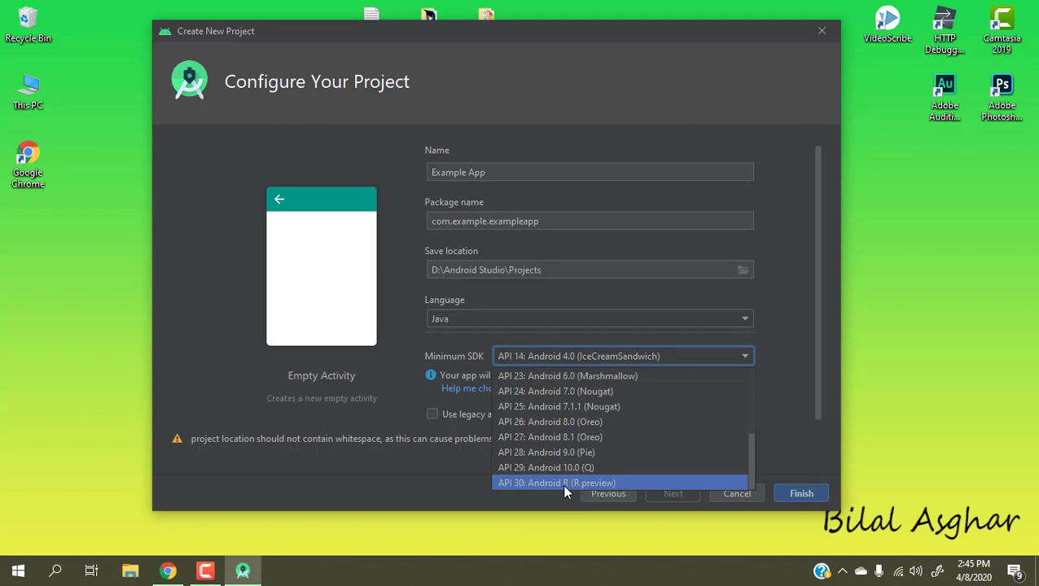
scroll(591, 456, up, 2)
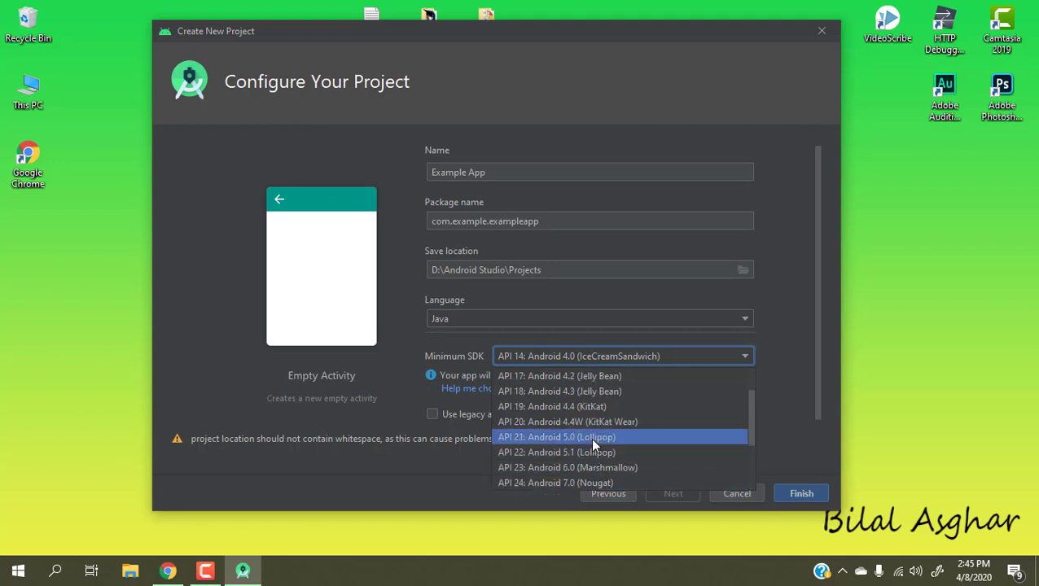
scroll(590, 437, down, 2)
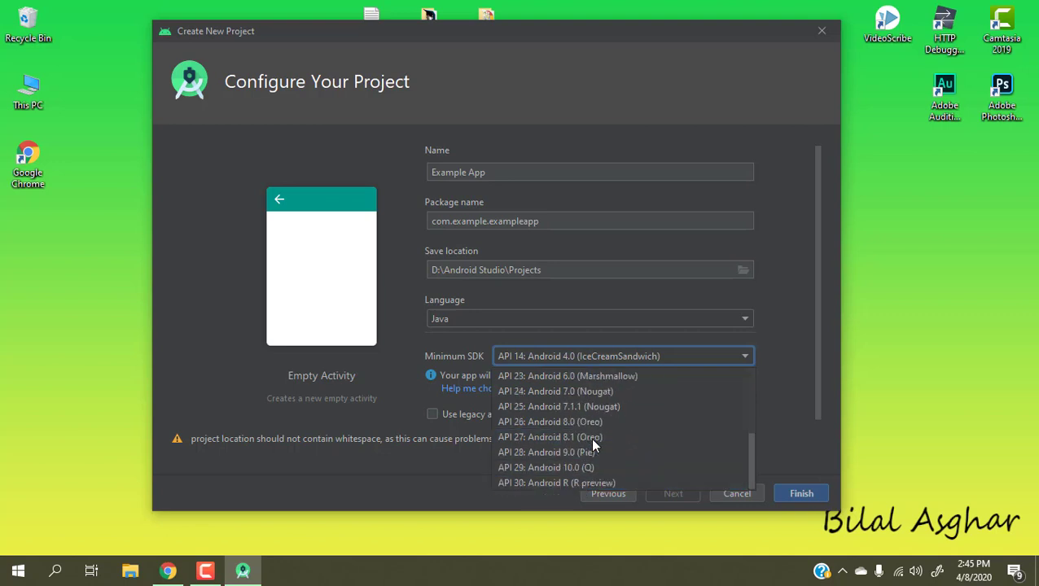
click(545, 483)
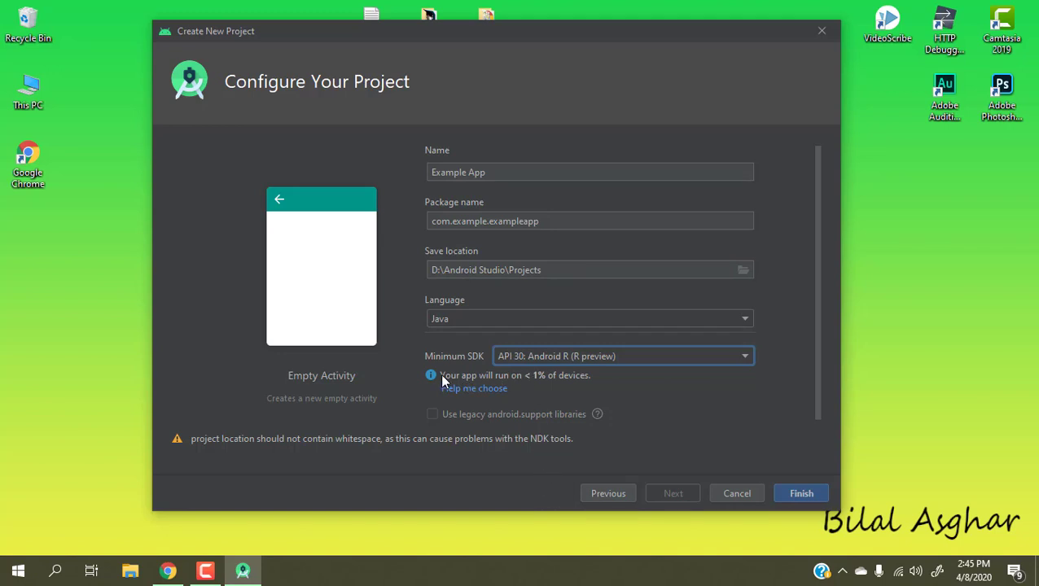
Set the minimum SDK to API 15: Android 4.0.3 (IceCreamSandwich) and finish creating the project
click(587, 360)
scroll(573, 447, up, 3)
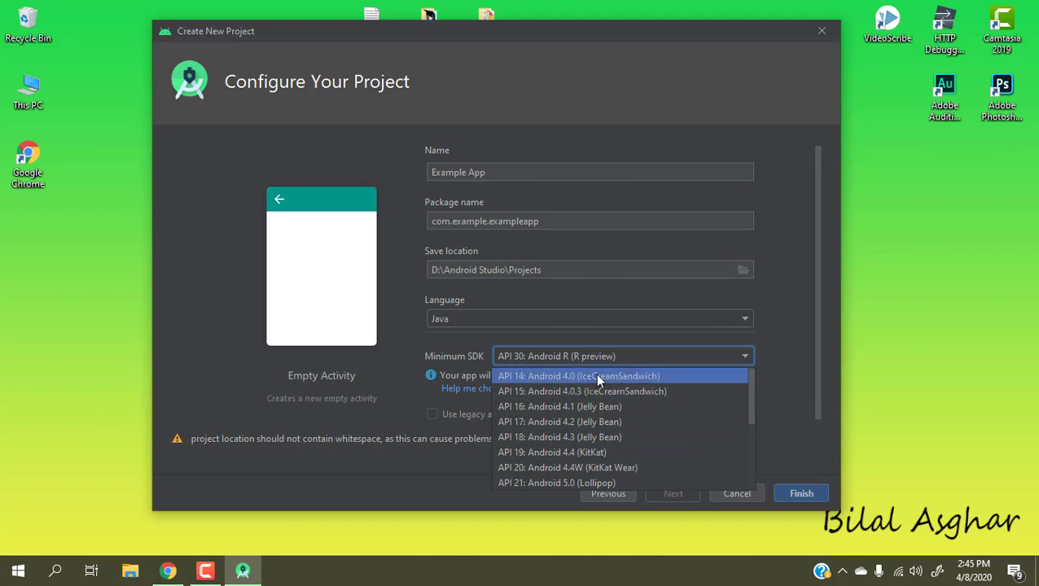
click(613, 394)
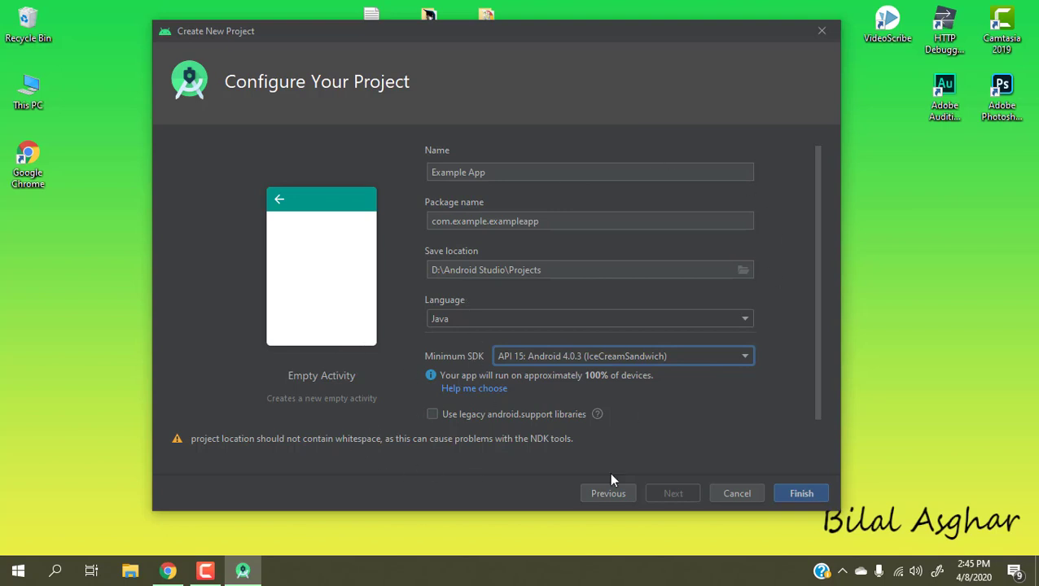
click(798, 494)
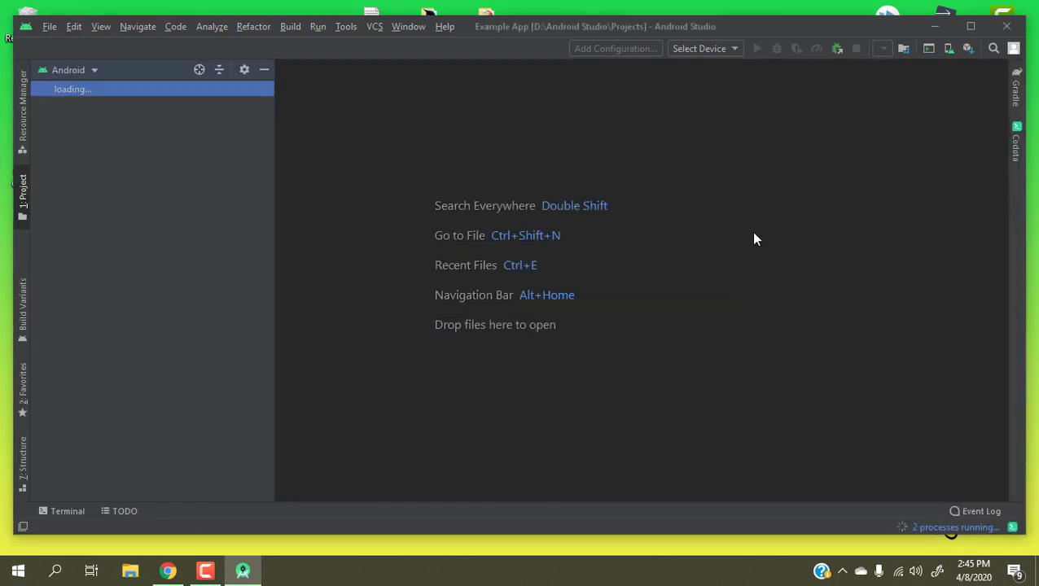
Maximize the new project's window and close the MainActivity.java and activity_main.xml files
click(970, 26)
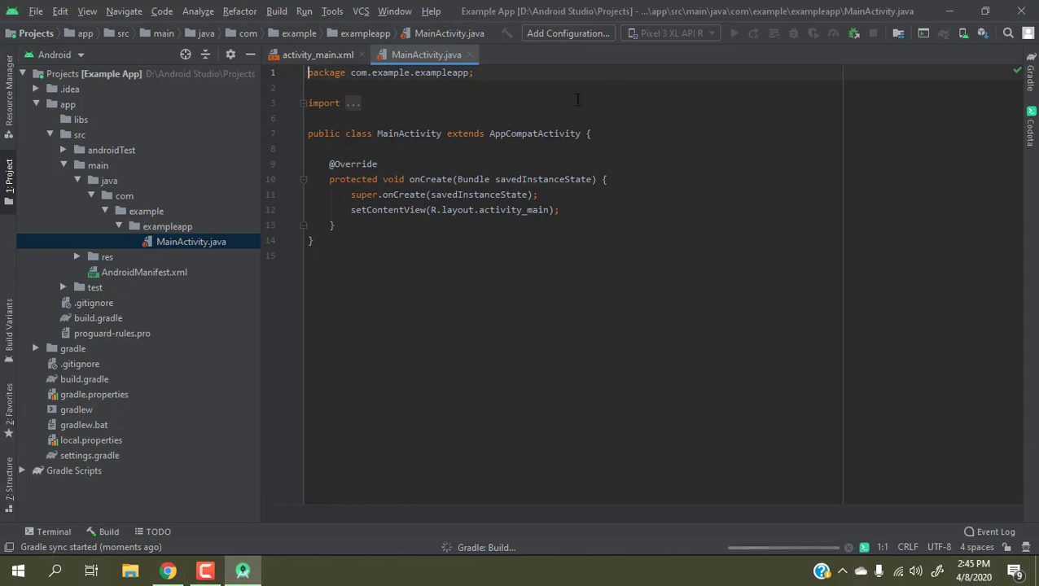
click(469, 54)
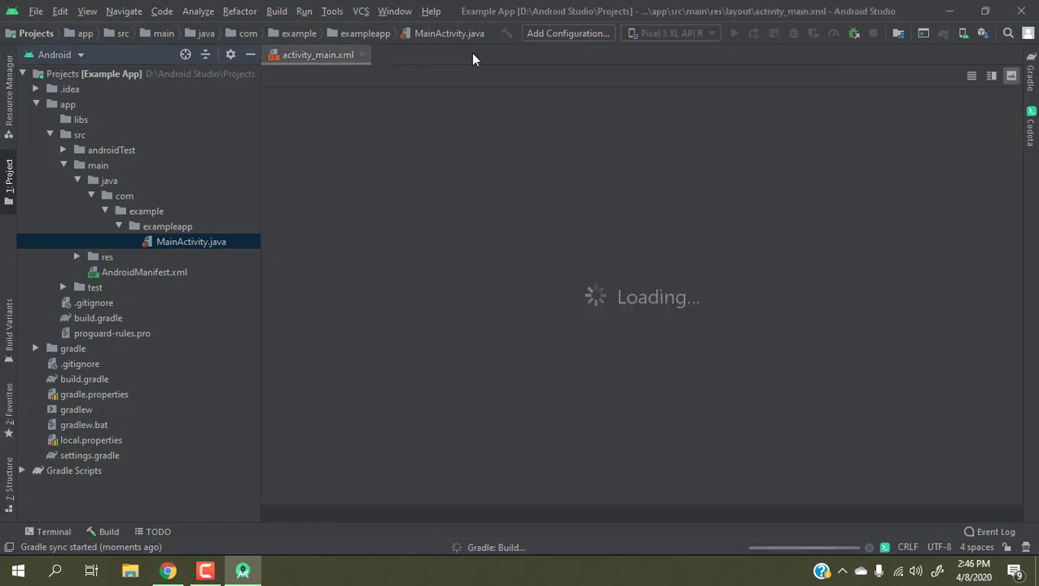
click(361, 53)
Hide and redisplay the project tree, and collapse the java folder under app
click(8, 192)
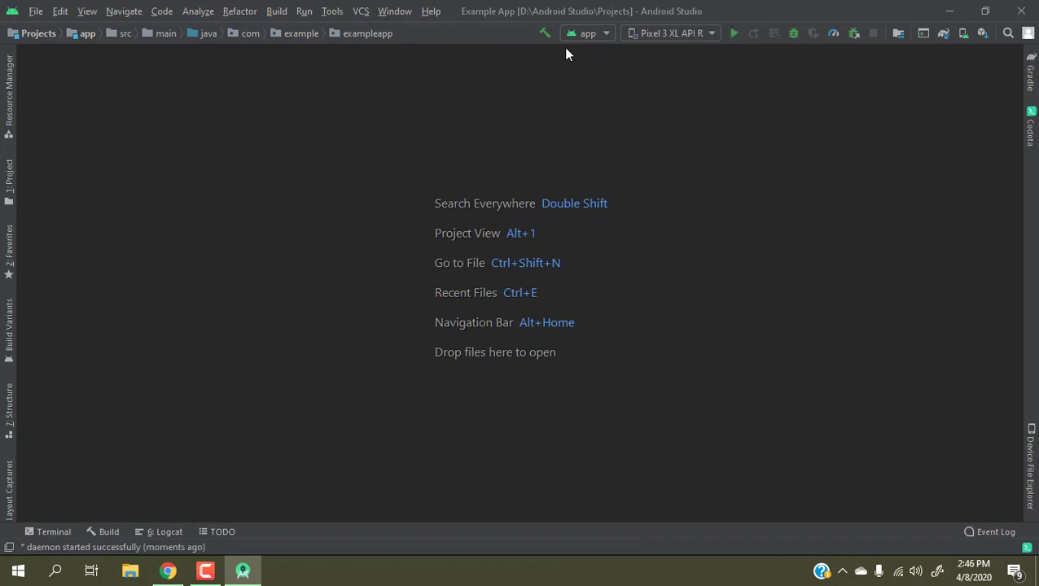
click(10, 187)
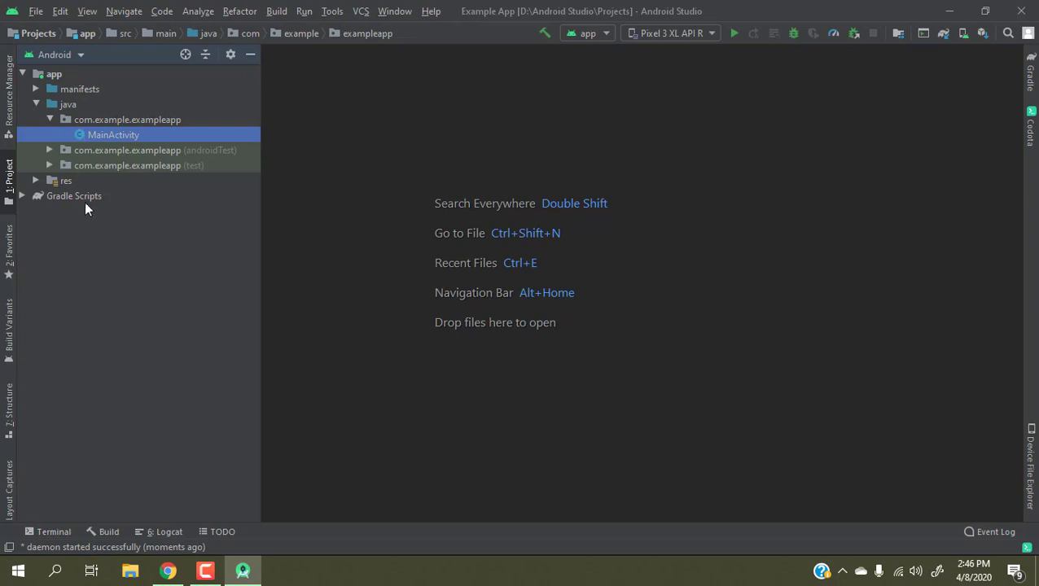
click(44, 117)
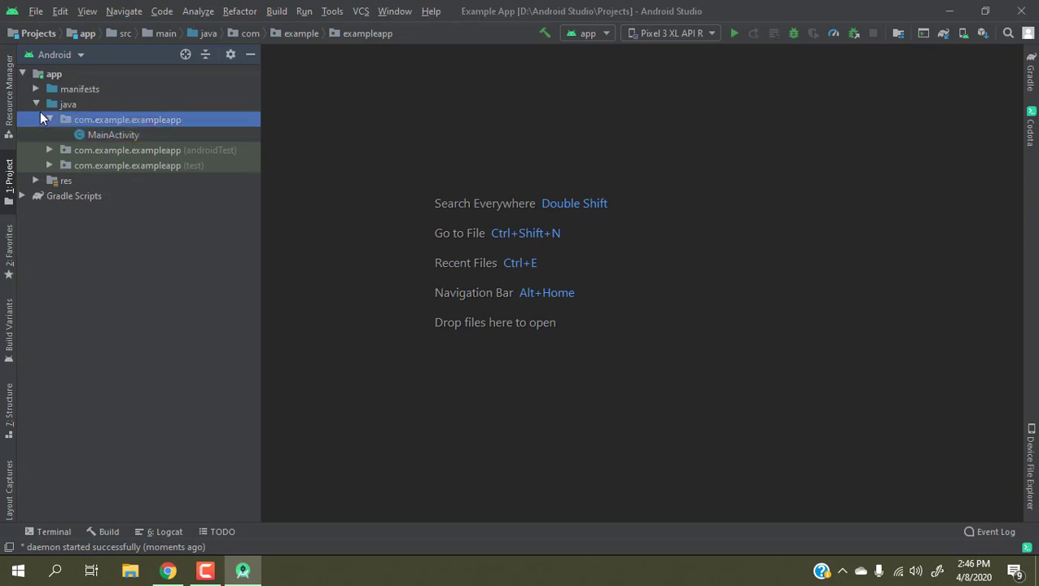
click(35, 104)
click(40, 74)
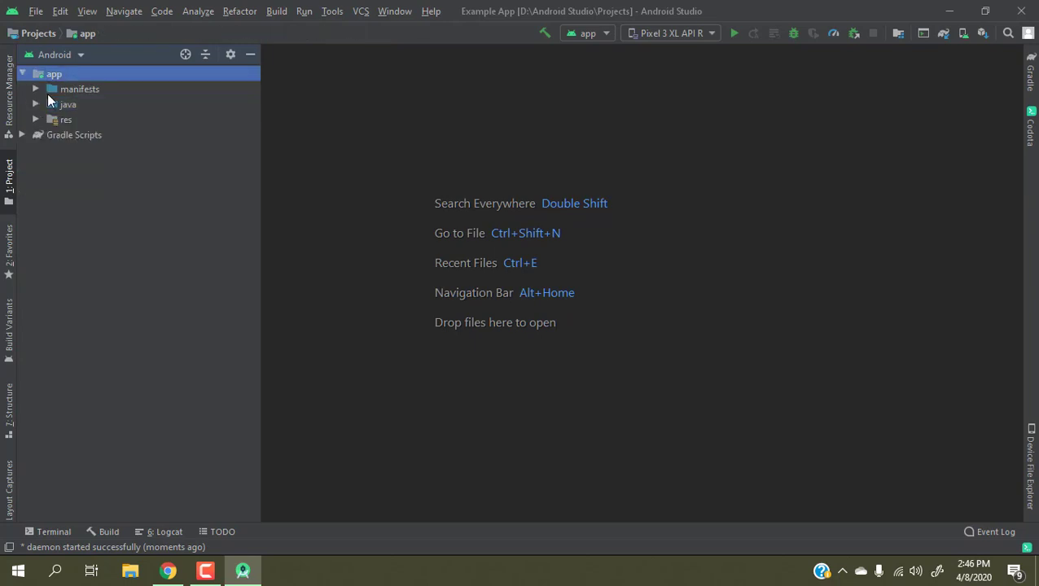
Expand the manifests folder and open AndroidManifest.xml in the editor
click(39, 87)
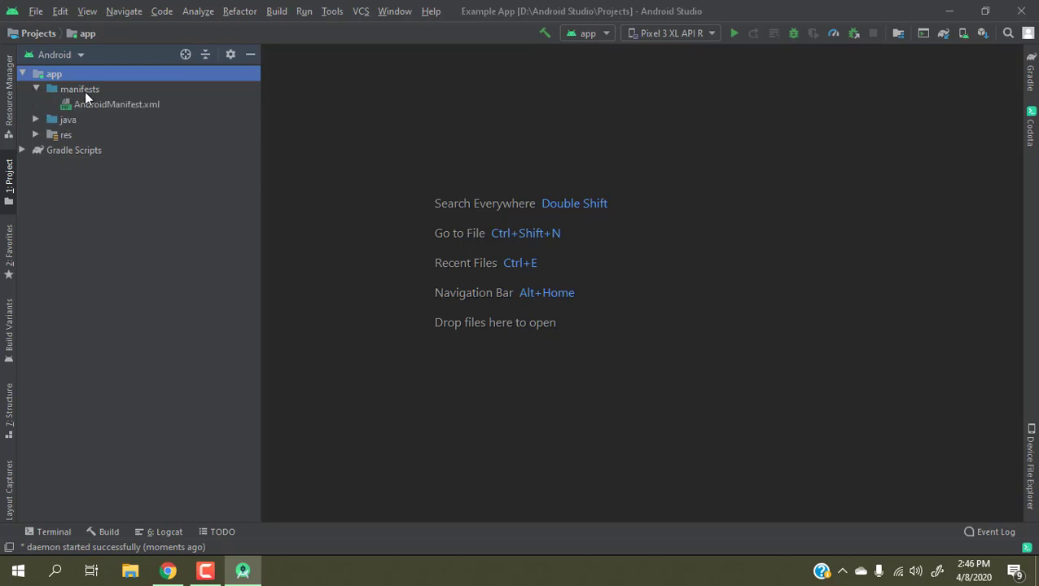
click(74, 91)
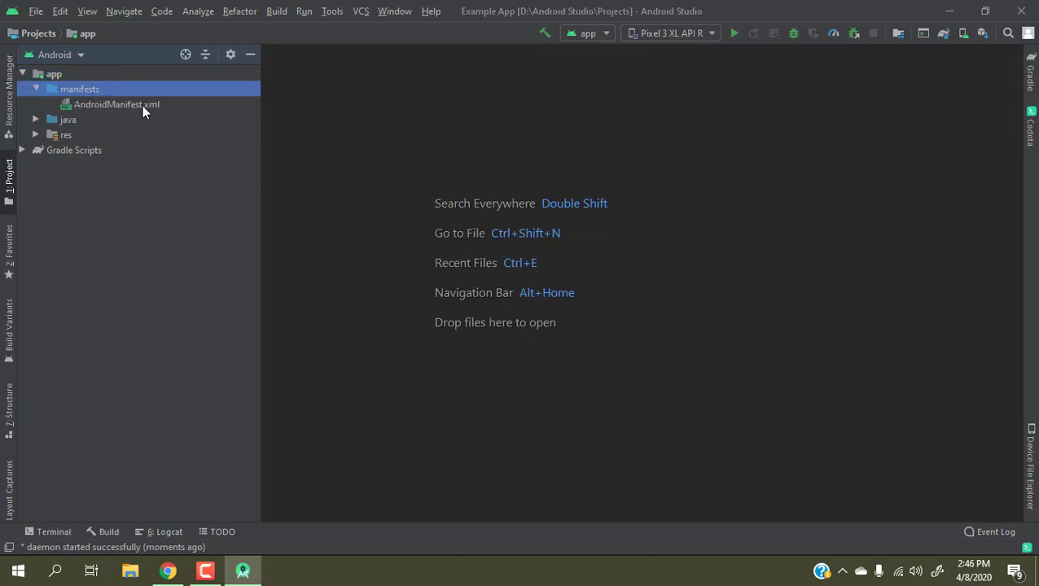
double_click(144, 105)
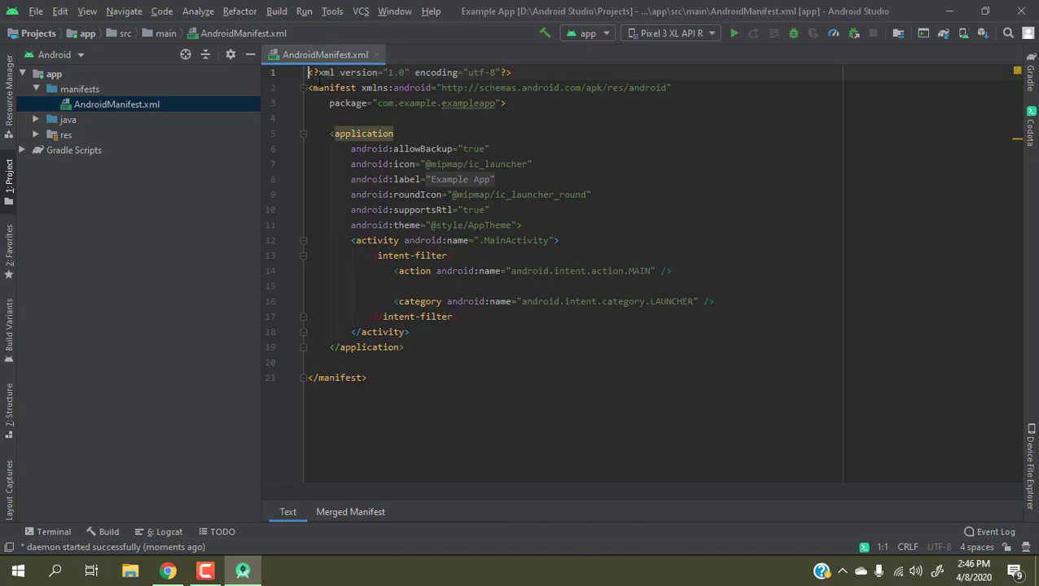
Examine the manifest code, including the application's label and ic_launcher icon attributes, and close the file
drag(310, 73, 428, 372)
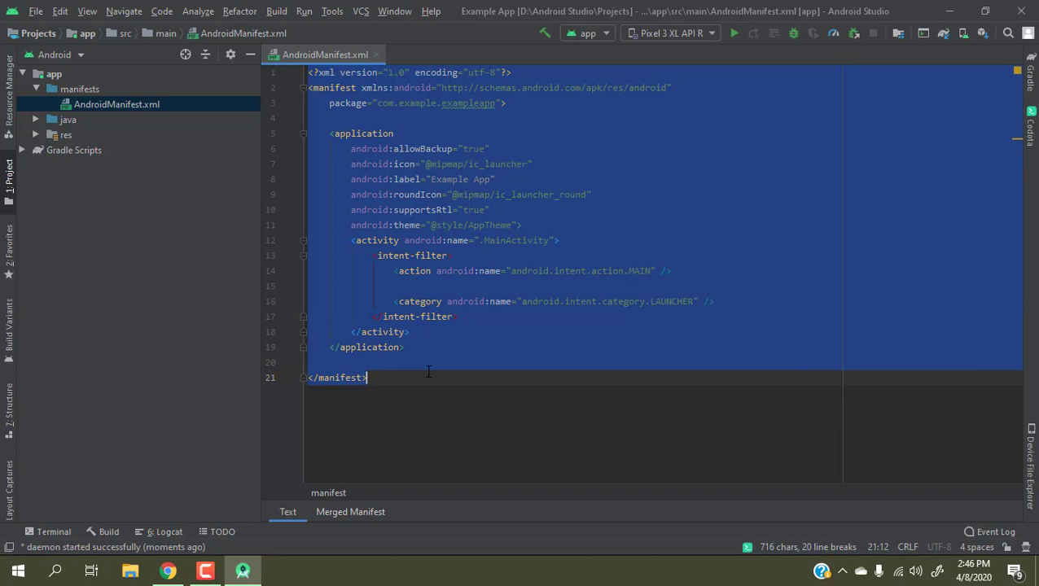
click(455, 335)
click(433, 179)
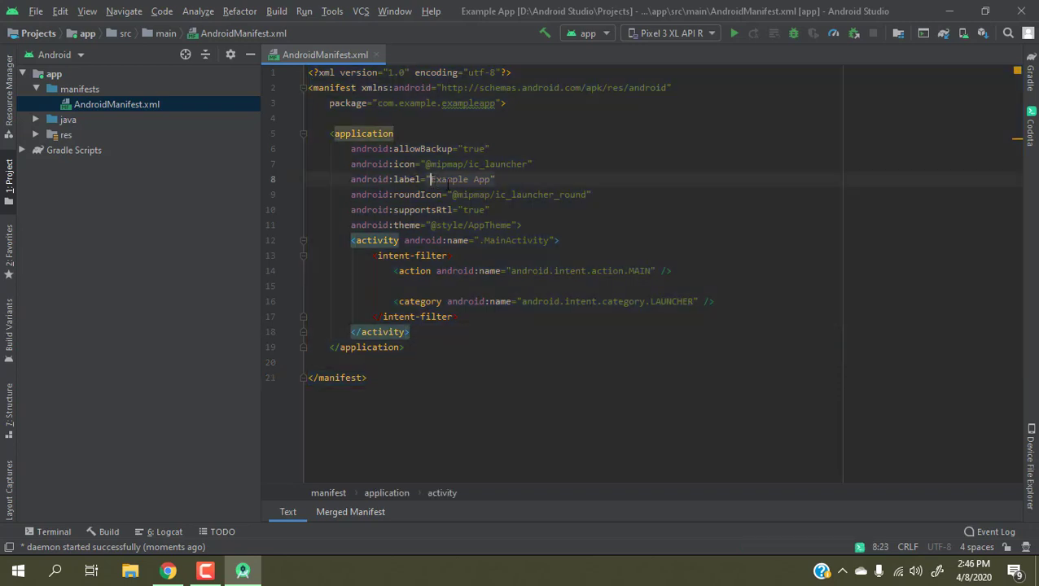
click(463, 163)
drag(469, 163, 518, 164)
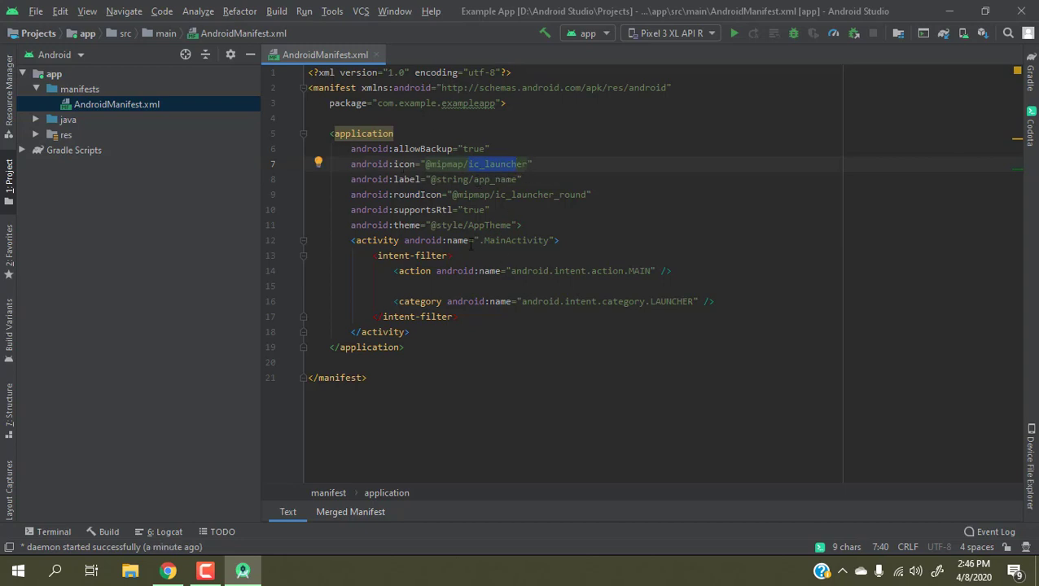
click(543, 166)
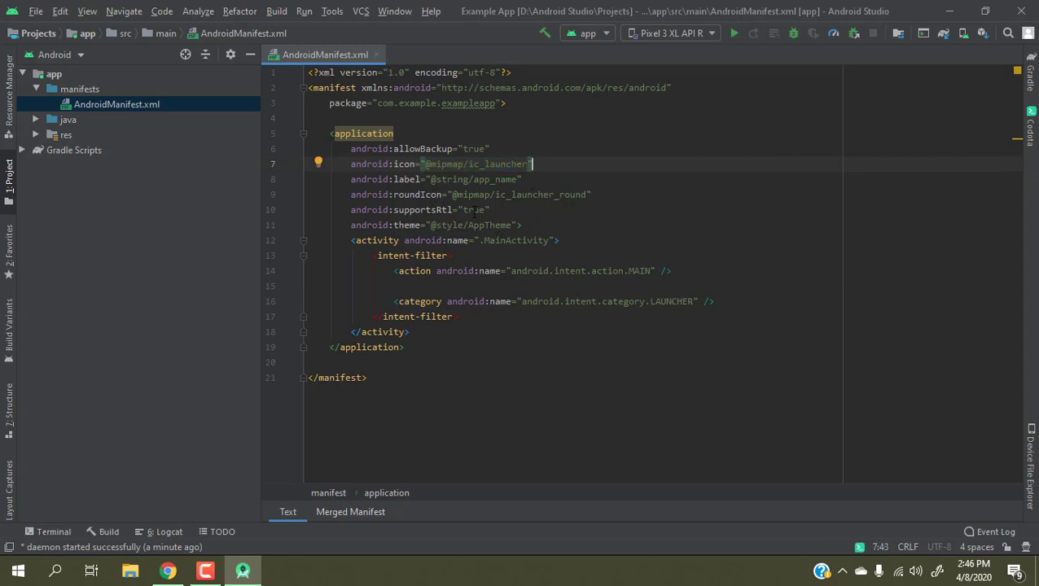
click(376, 54)
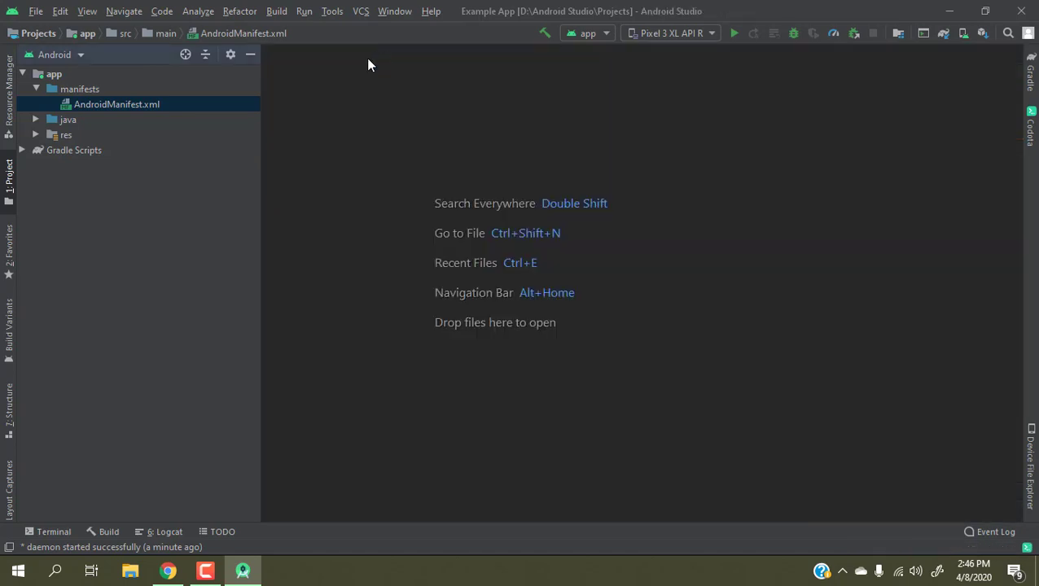
Collapse the manifests folder and open MainActivity from the com.example.exampleapp package in the java folder
click(35, 88)
click(35, 104)
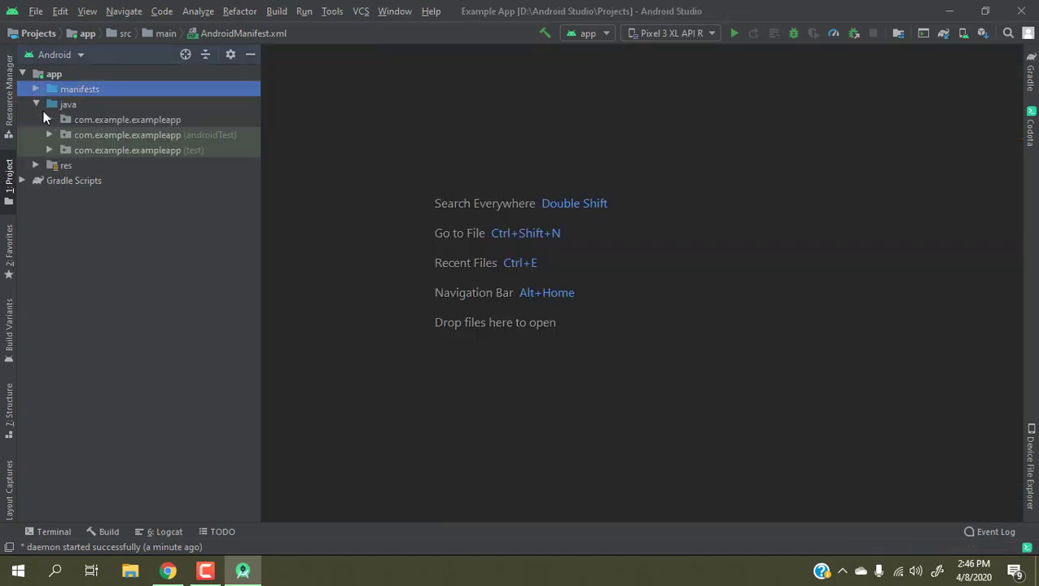
click(66, 103)
click(49, 120)
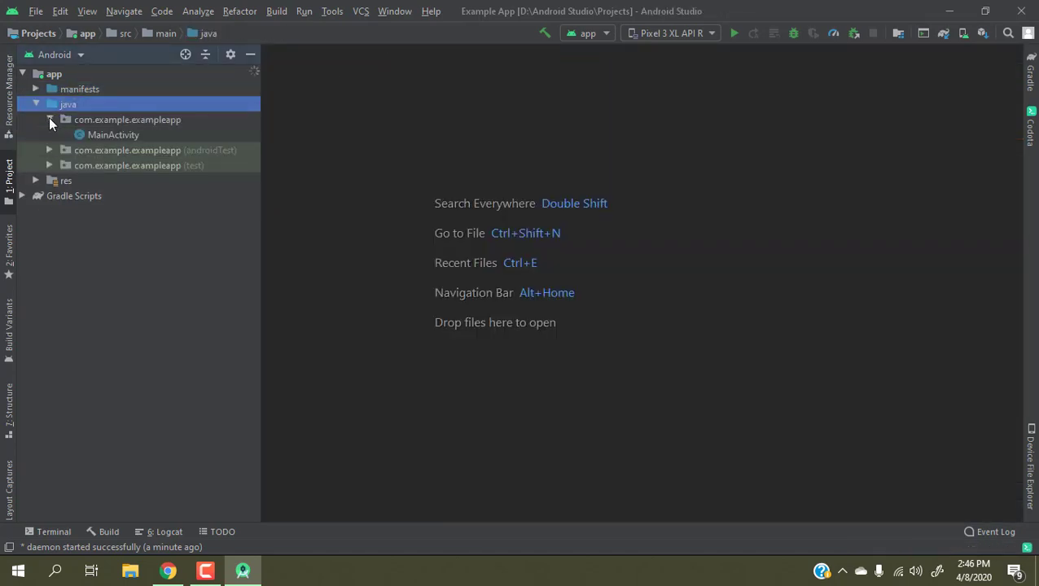
click(108, 120)
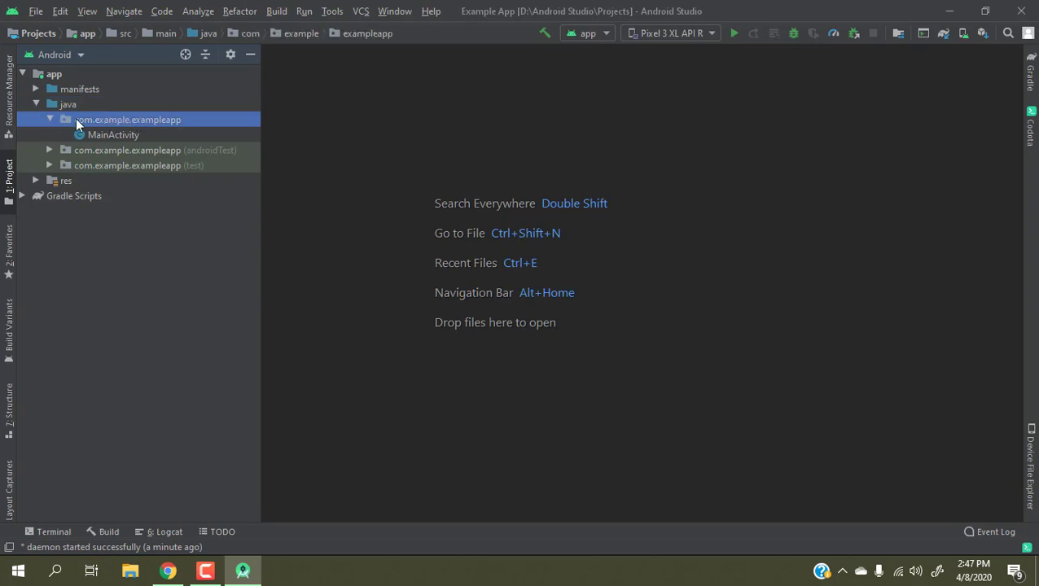
click(111, 136)
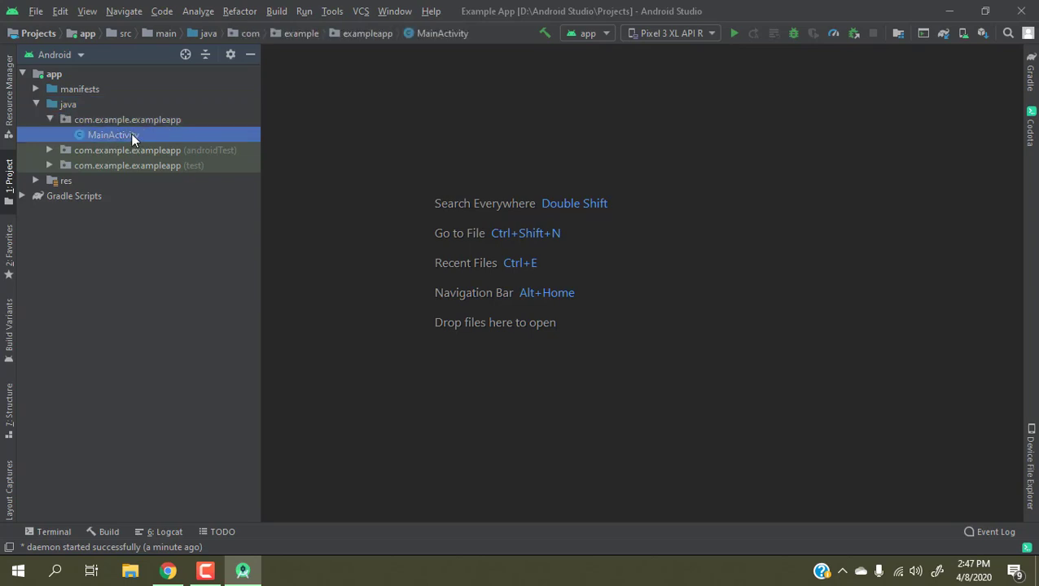
double_click(130, 135)
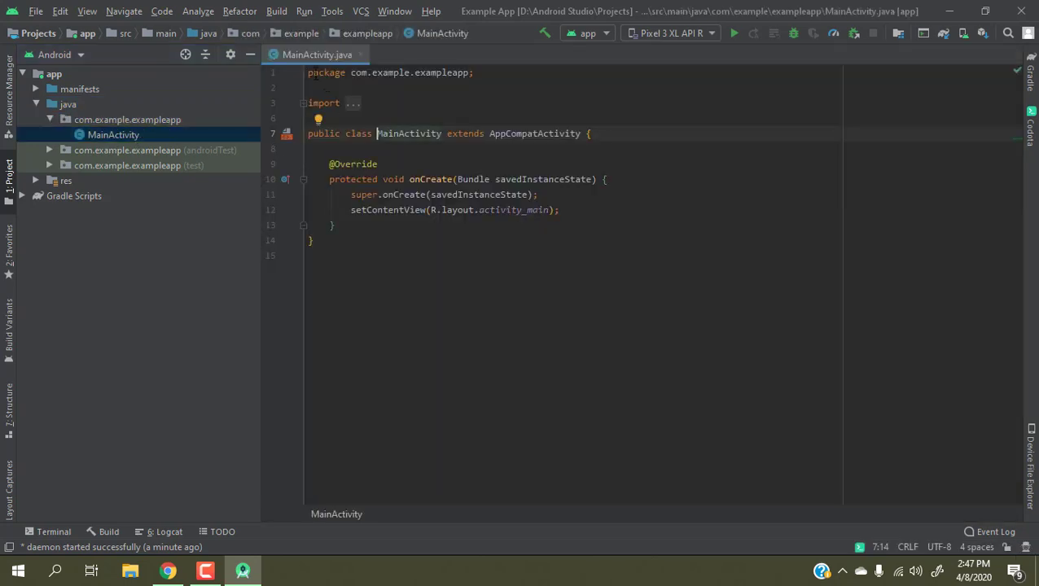
Select the entire code of MainActivity.java to examine it
drag(308, 72, 326, 255)
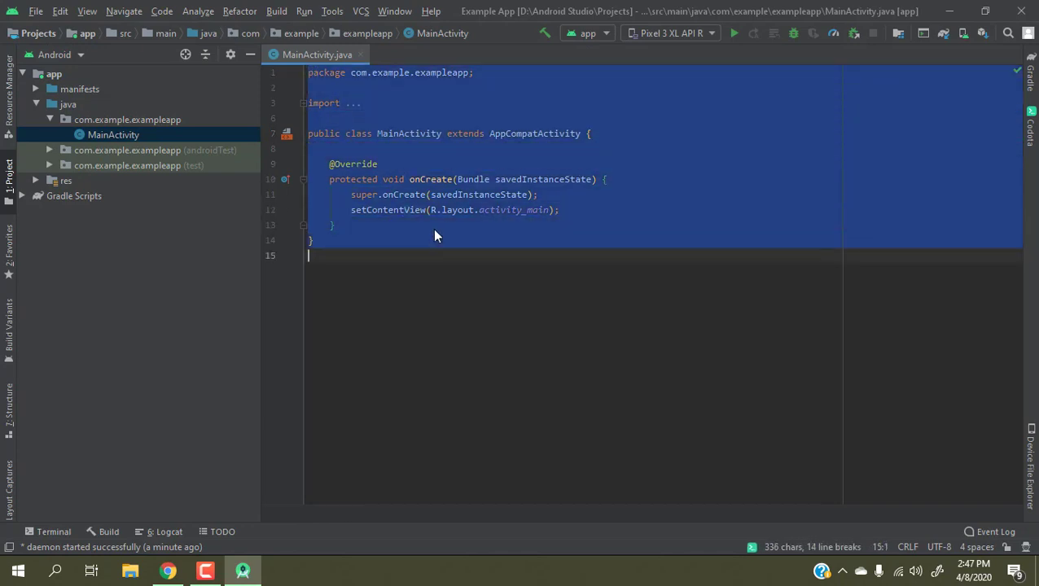